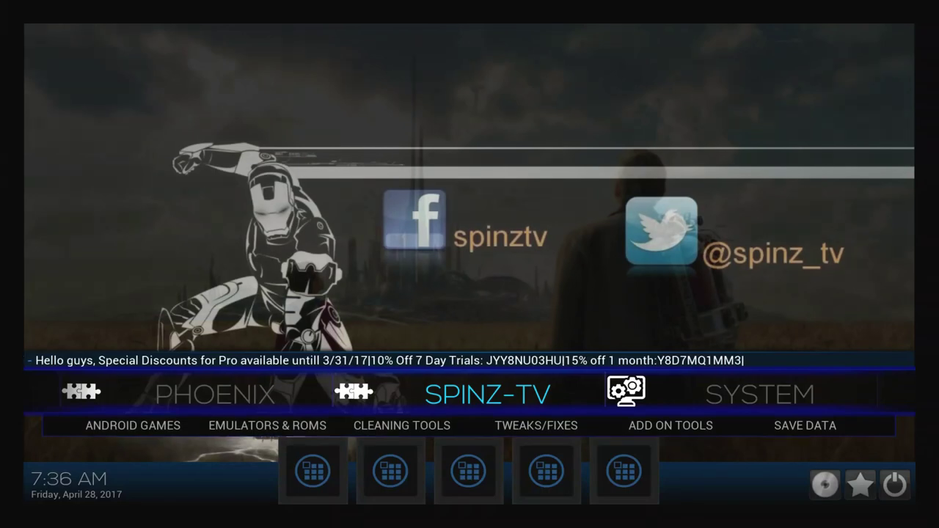
- Open Settings > System from the SYSTEM home menu and move down to the Settings level control
key("Right")
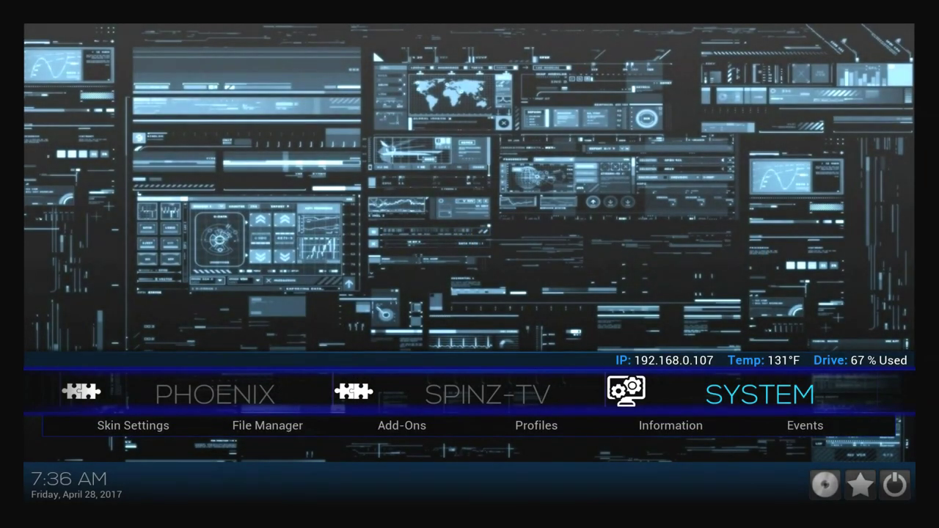
key("Return")
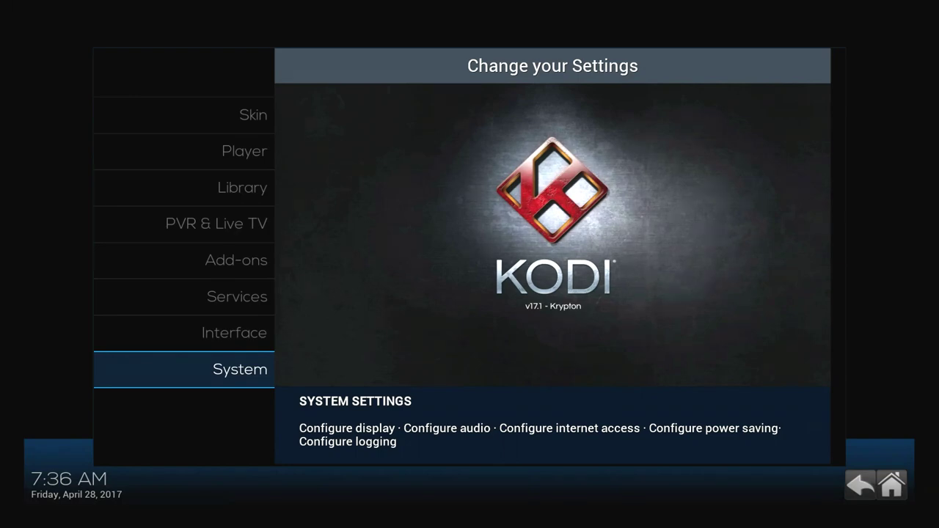
key("Return")
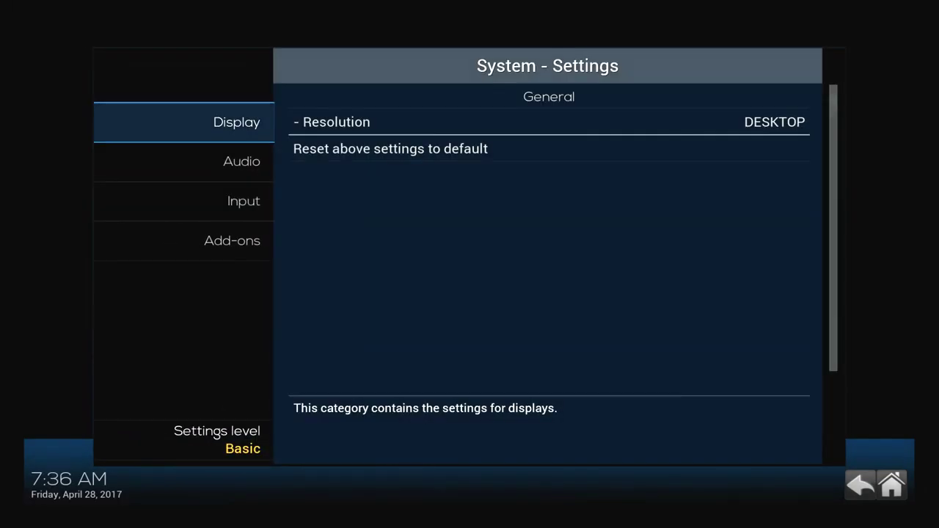
key("Down")
key("Down")
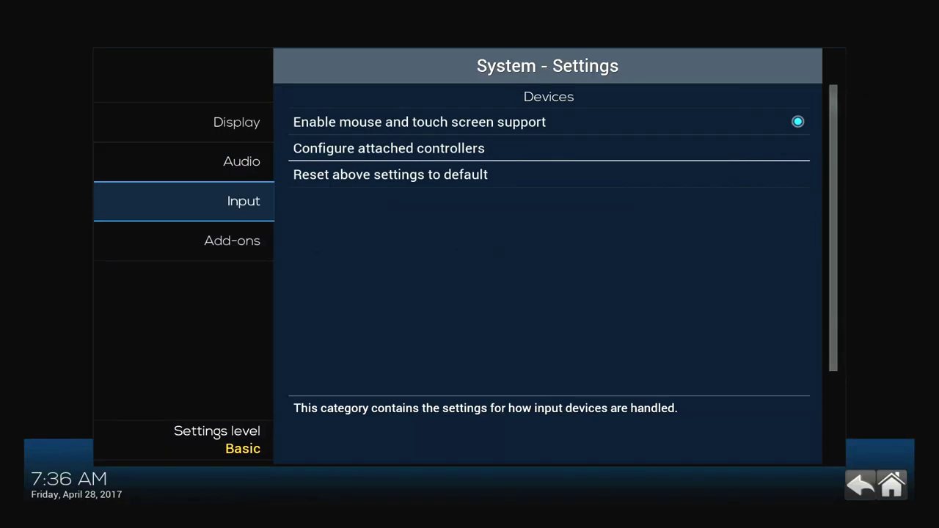
key("Down")
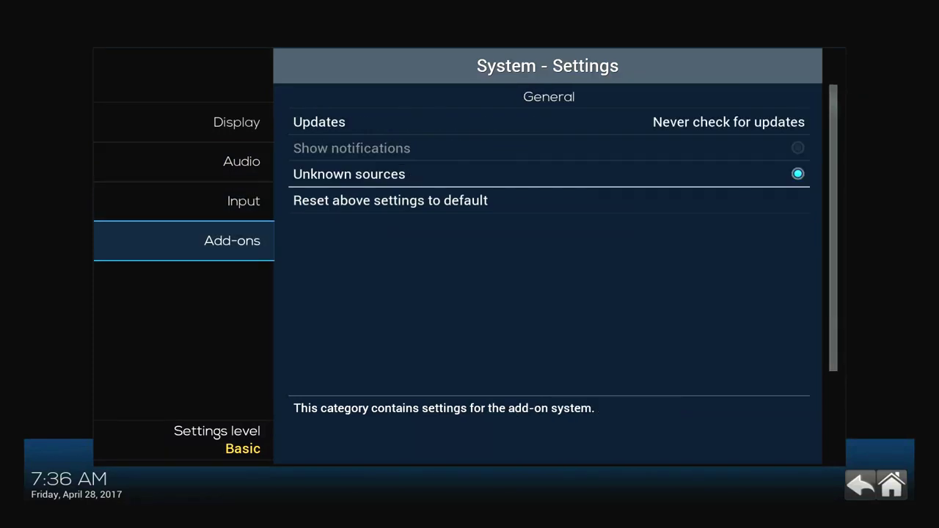
key("Up")
key("Up")
key("Up")
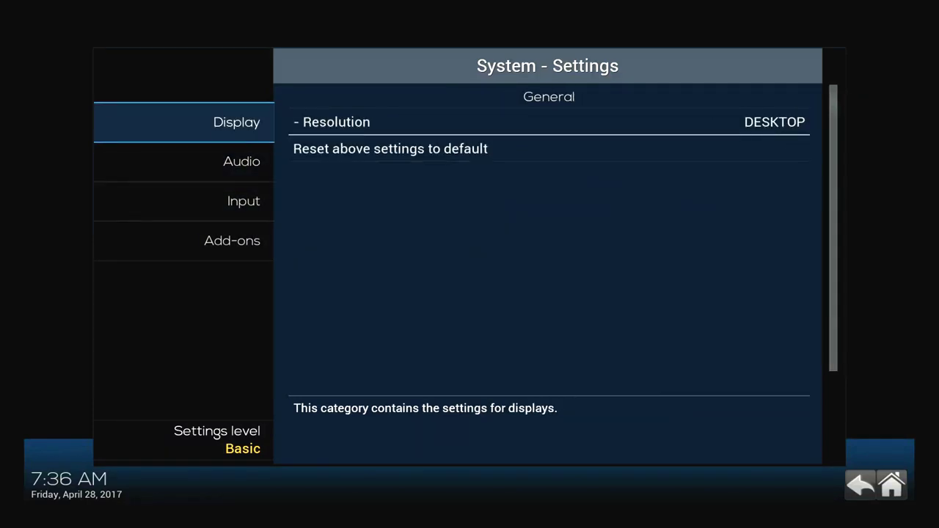
key("Up")
key("Down")
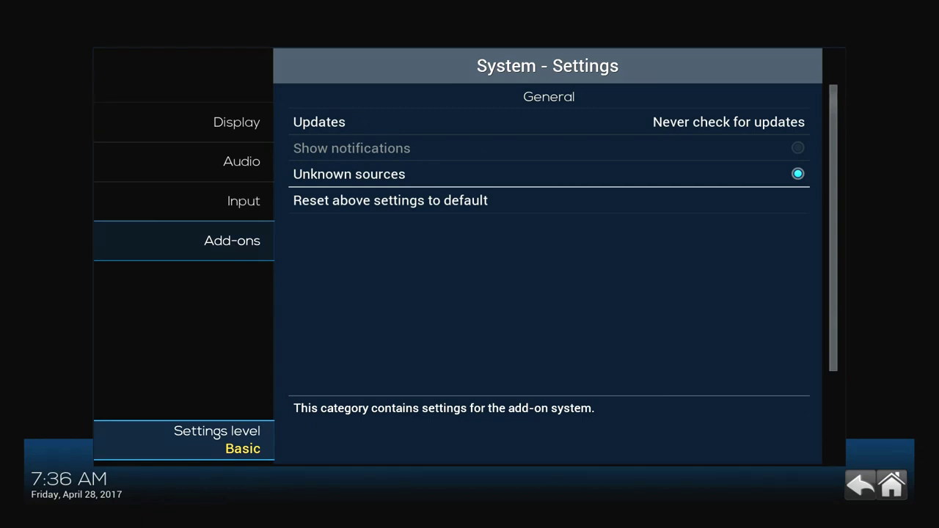
- Raise the settings level to Expert and return to the Display category
key("Return")
key("Return")
key("Return")
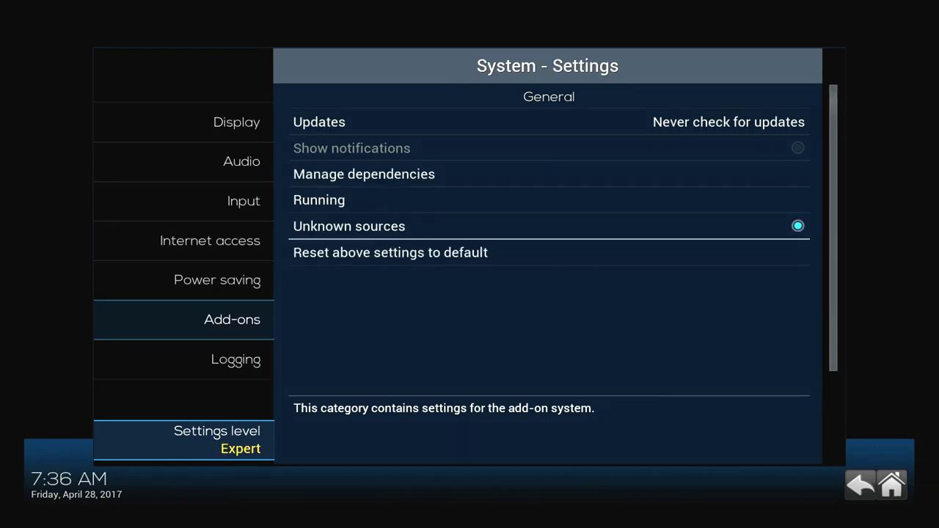
key("Down")
key("Down")
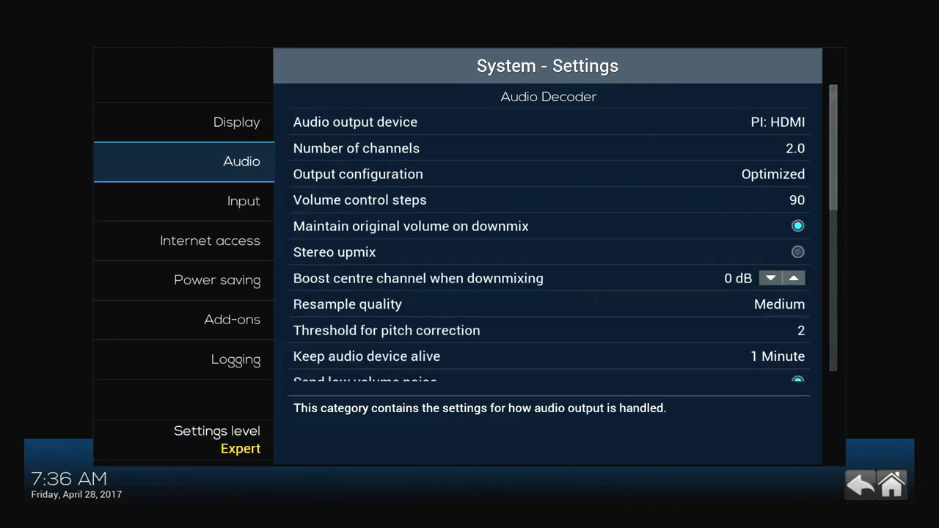
key("Down")
key("Down")
key("Down")
key("Down")
key("Down")
key("Up")
key("Up")
key("Up")
key("Up")
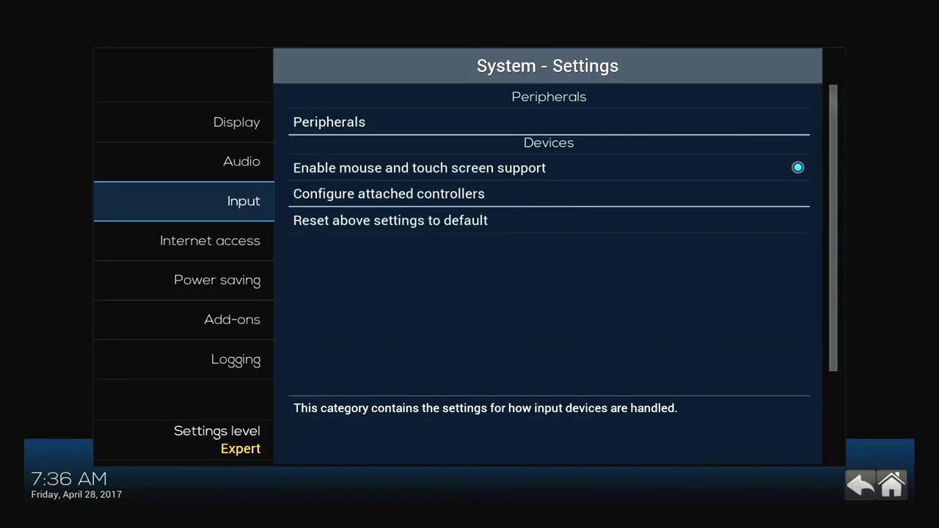
key("Up")
key("Up")
- Launch Video calibration from the Display settings list
key("Right")
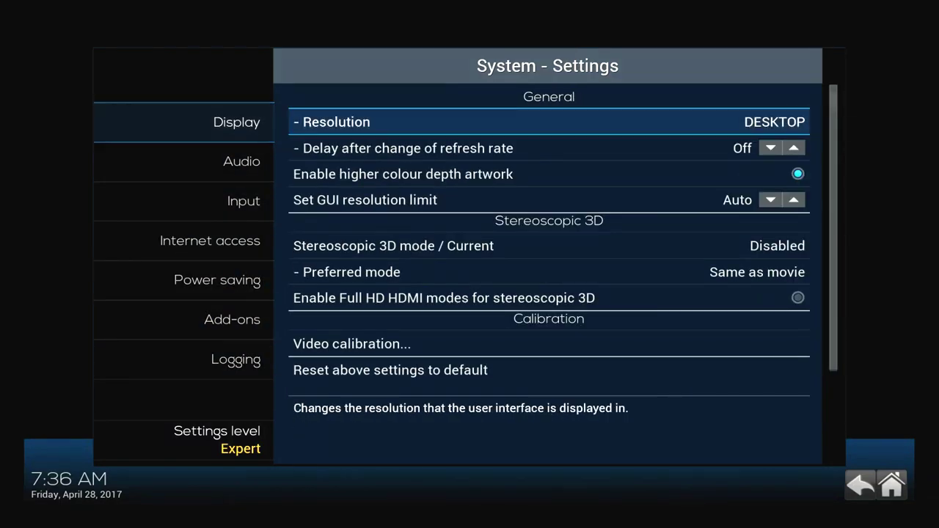
key("Down")
key("Down")
key("Down")
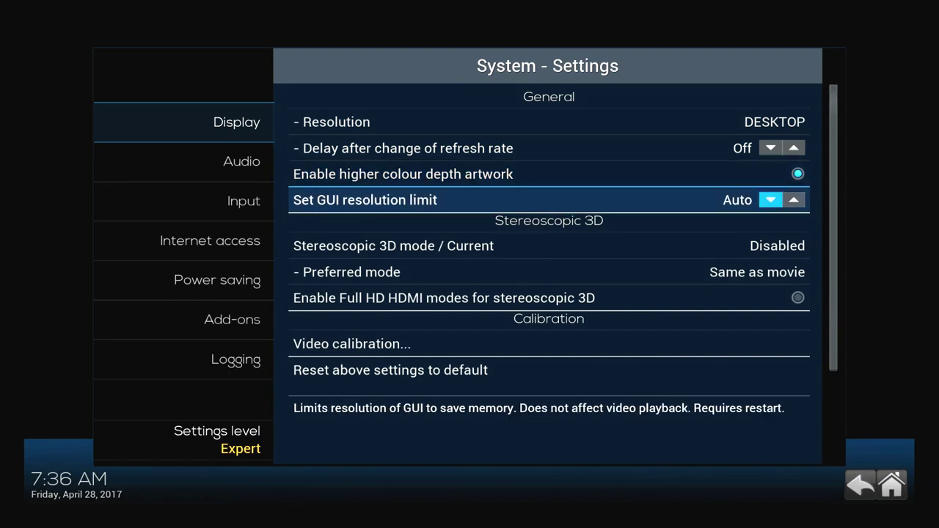
key("Down")
key("Down")
key("Down")
key("Down")
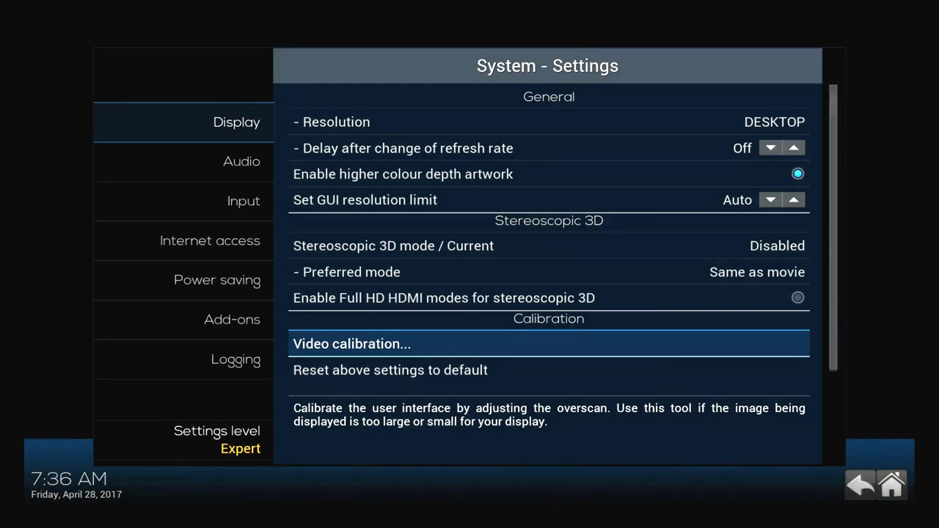
key("Return")
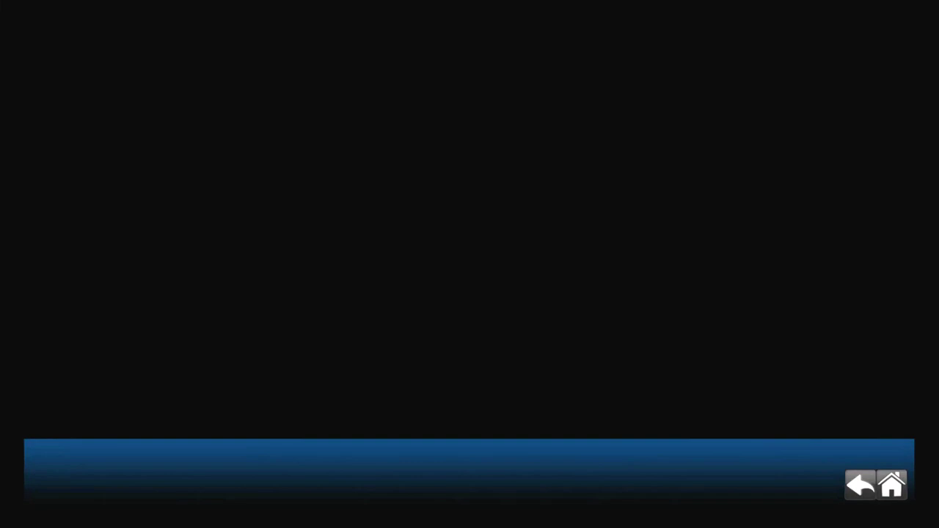
- Set the top-left overscan compensation to 13,3
key("Right")
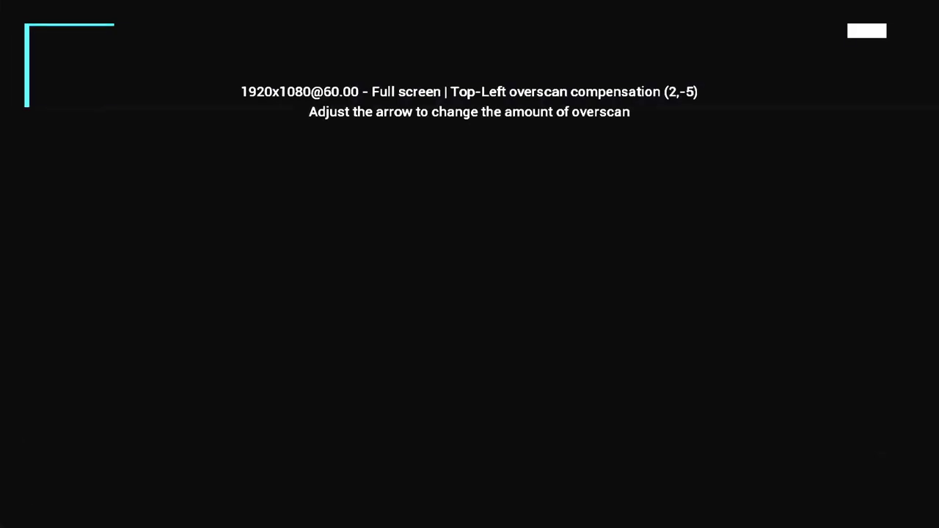
key("Right")
key("Right")
key("Right")
key("Right")
key("Right")
key("Right")
key("Right")
key("Up")
key("Right")
key("Right")
key("Right")
key("Right")
key("Down")
key("Down")
key("Down")
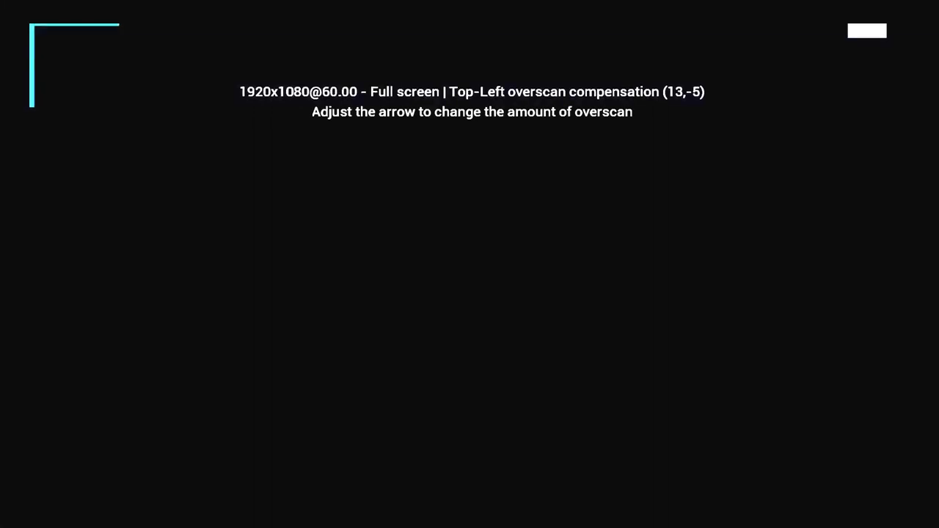
key("Down")
key("Down")
key("Down")
key("Down")
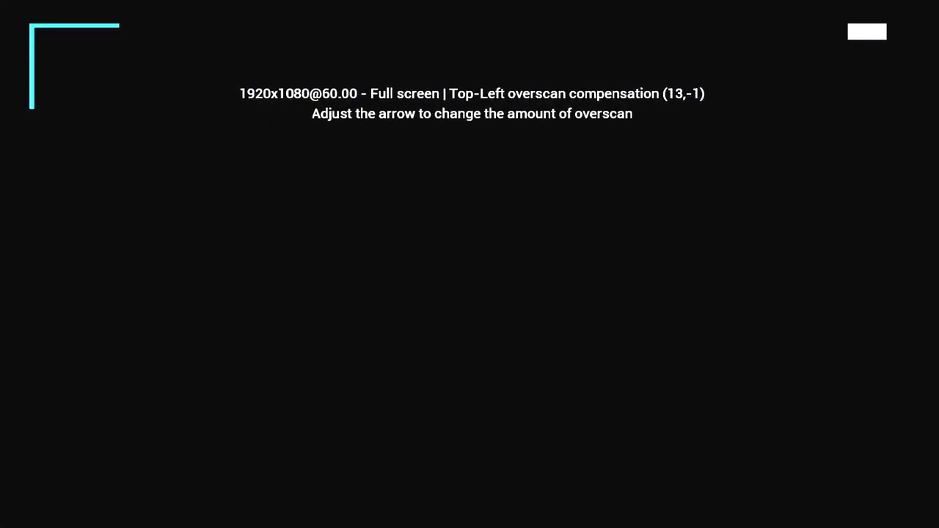
key("Down")
key("Down")
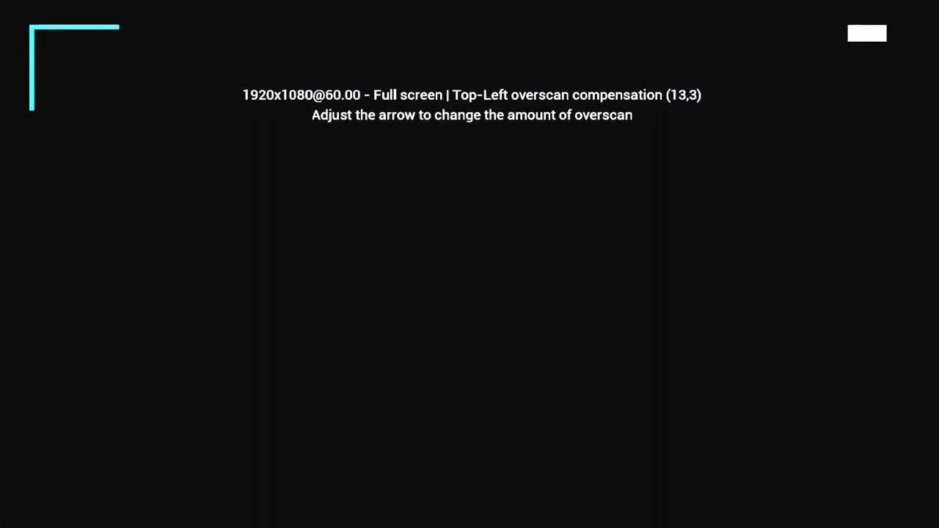
key("Up")
key("Down")
key("Return")
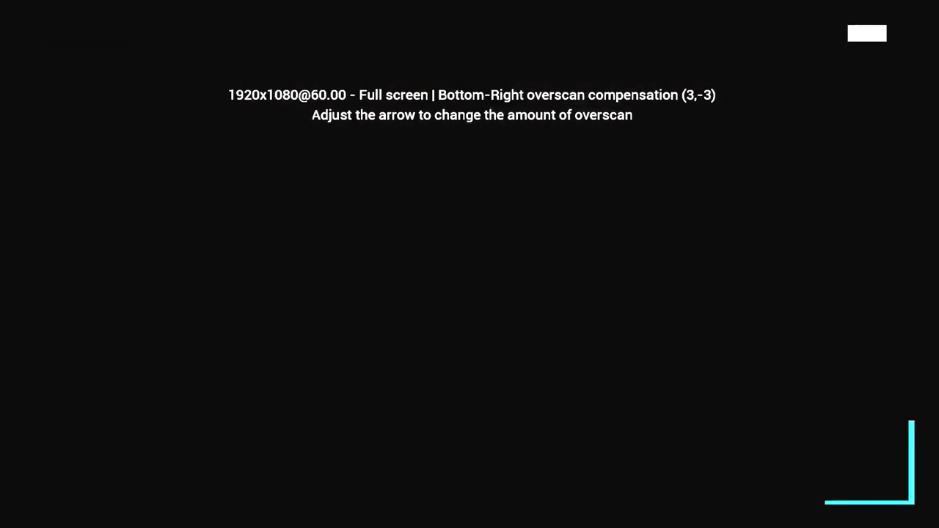
- Set the bottom-right overscan compensation to 16,5
key("Left")
key("Left")
key("Left")
key("Left")
key("Left")
key("Left")
key("Left")
key("Left")
key("Left")
key("Left")
key("Left")
key("Left")
key("Left")
key("Up")
key("Up")
key("Up")
key("Up")
key("Up")
key("Up")
key("Up")
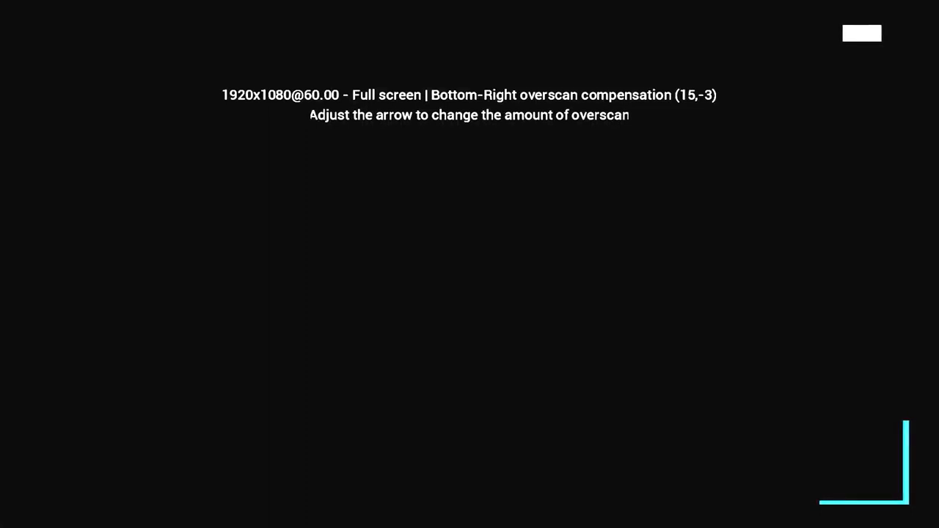
key("Up")
key("Up")
key("Down")
key("Return")
- Raise the subtitle position and adjust the pixel ratio to 0.964
key("Up")
key("Up")
key("Up")
key("Up")
key("Up")
key("Up")
key("Up")
key("Up")
key("Up")
key("Up")
key("Up")
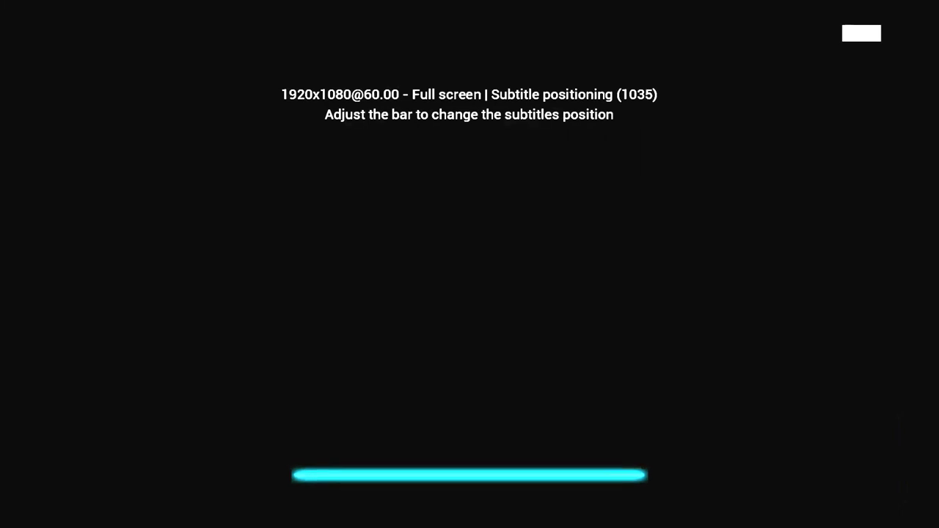
key("Up")
key("Up")
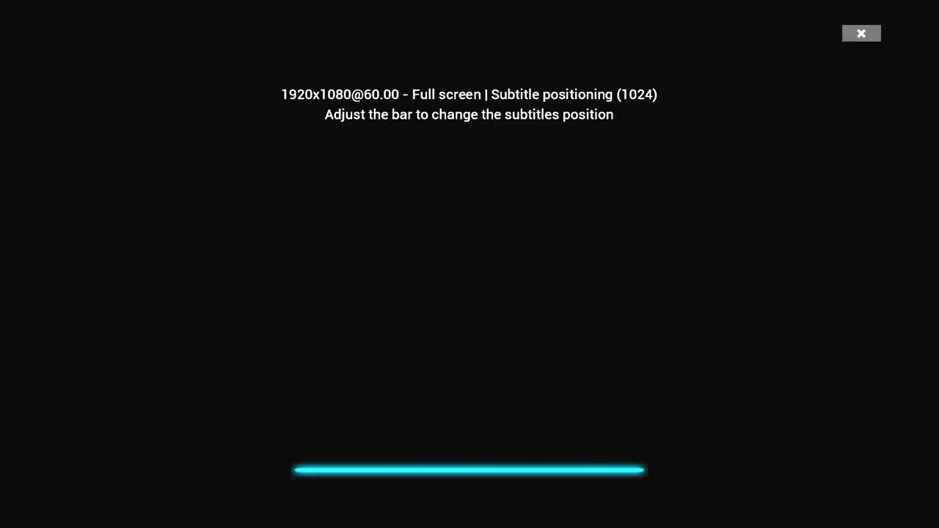
key("Return")
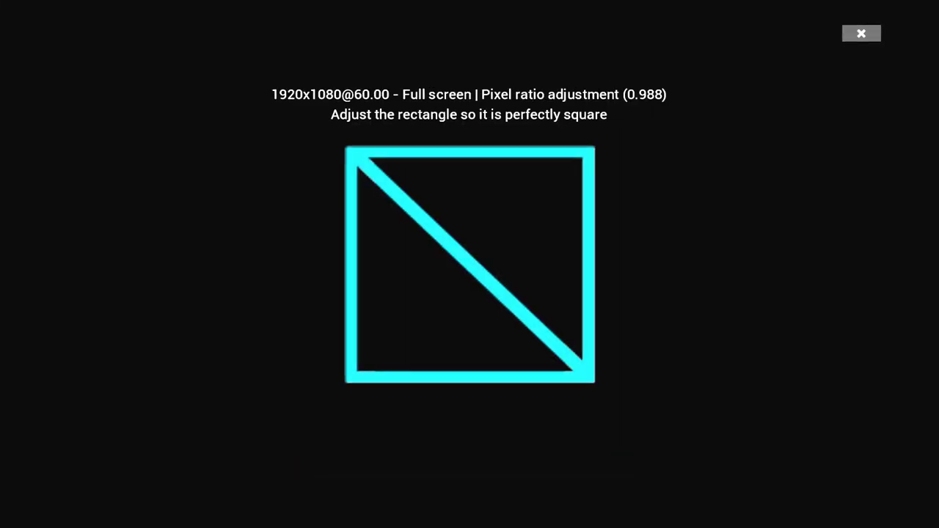
key("Up")
key("Up")
key("Up")
key("Up")
key("Up")
key("Up")
key("Up")
key("Up")
key("Up")
key("Up")
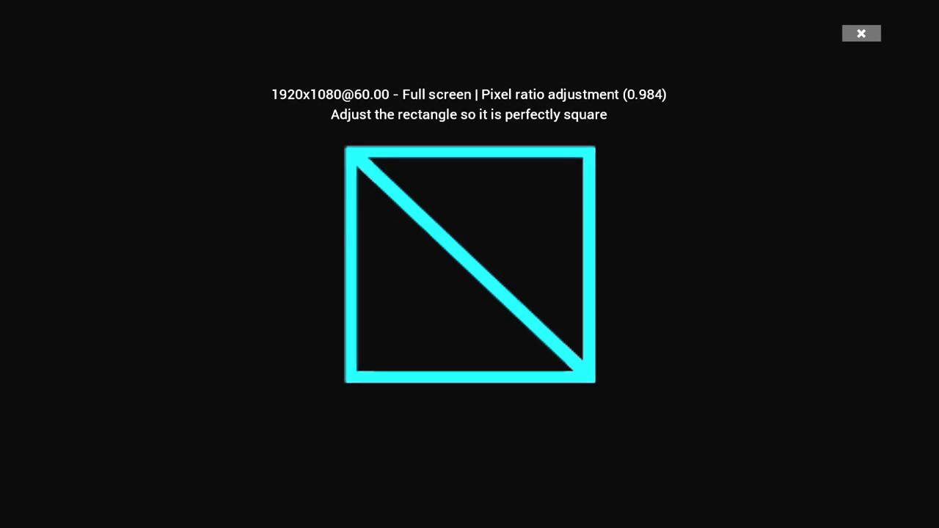
key("Up")
key("Up")
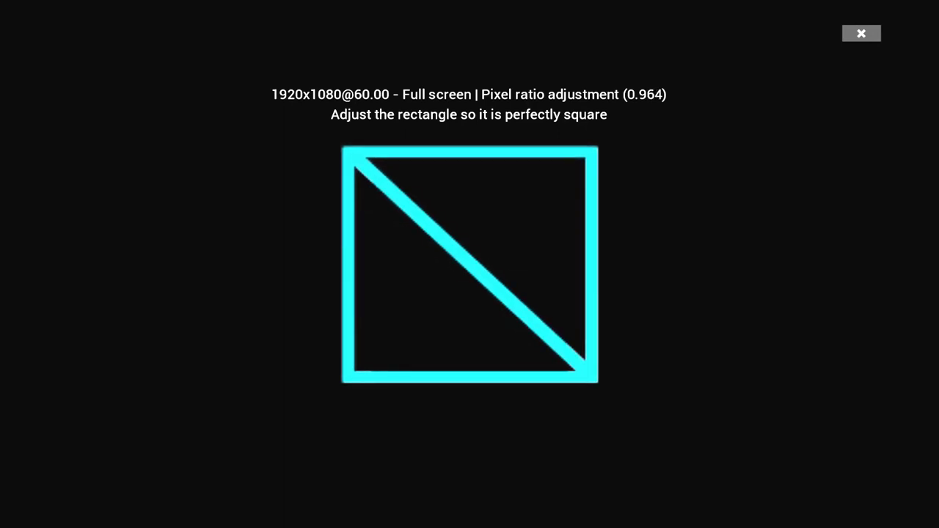
key("Return")
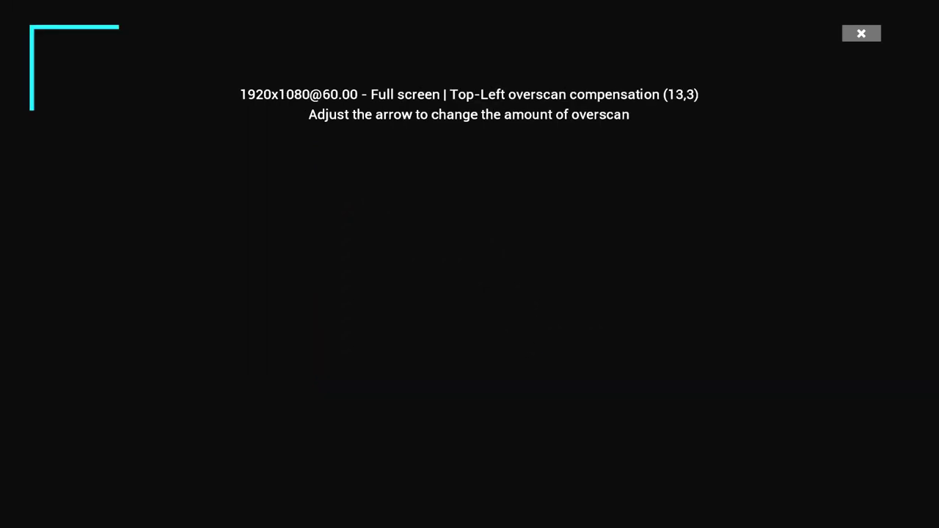
- Step through the remaining calibration screens without further changes
key("Return")
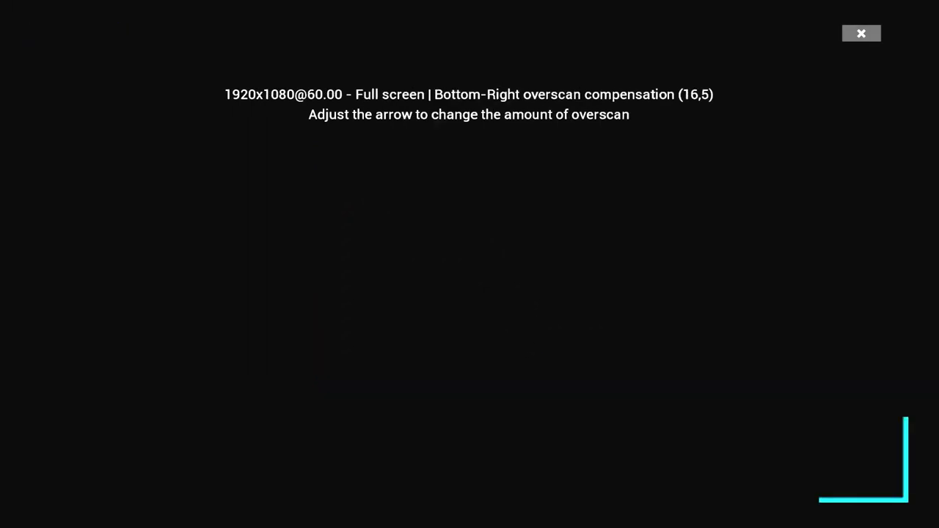
key("Return")
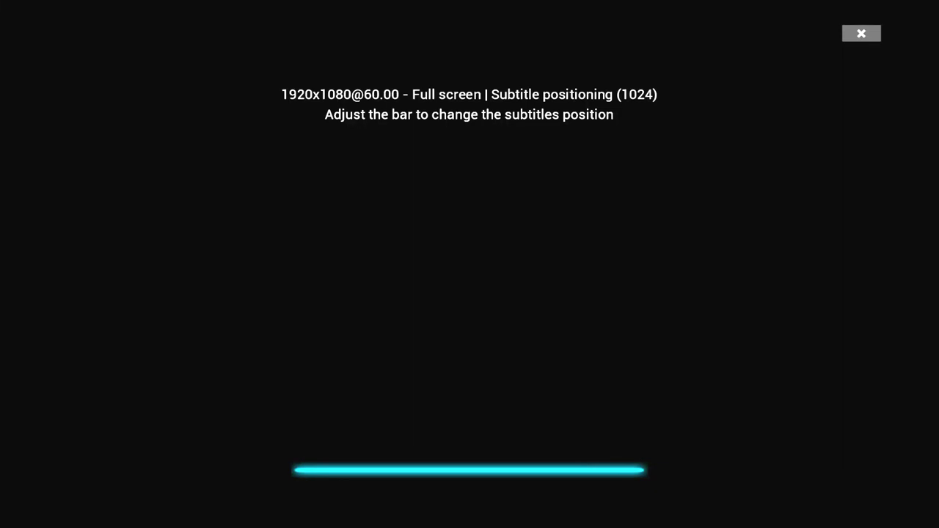
key("Return")
key("Return")
key("Return")
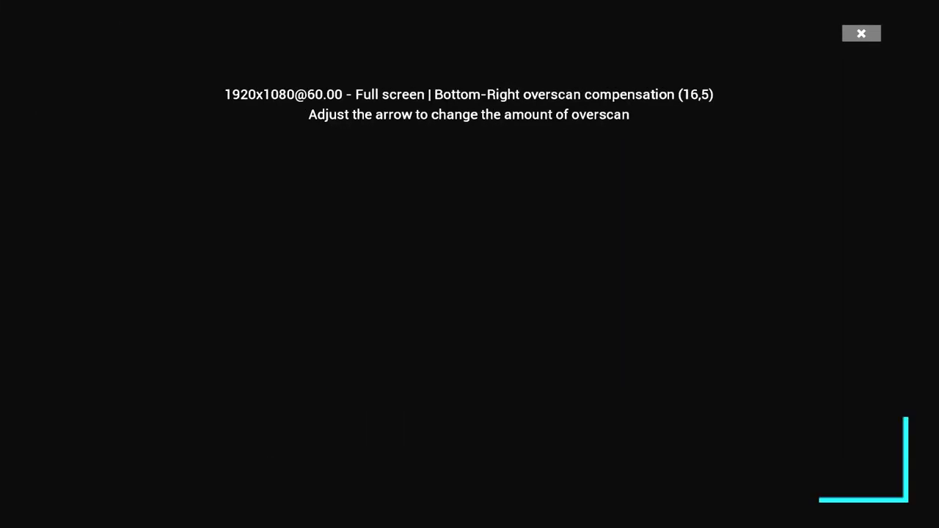
key("Return")
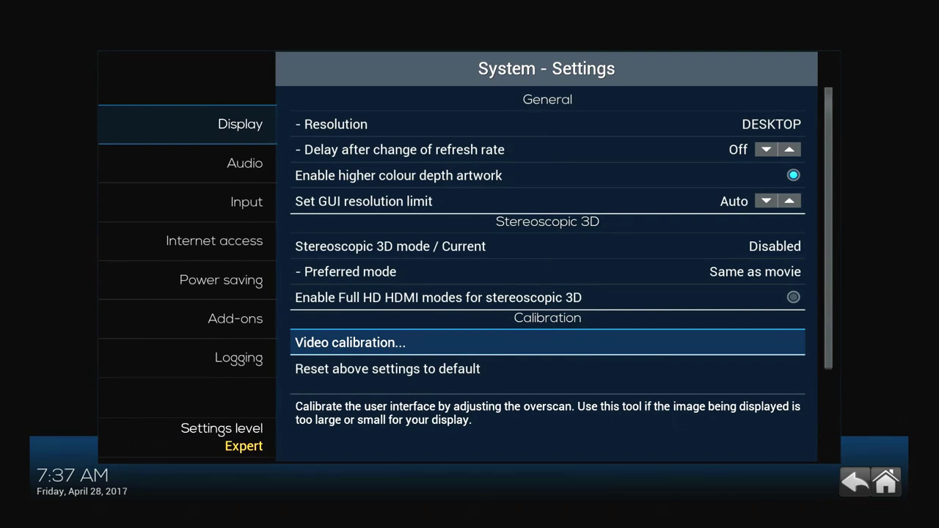
- Leave System settings and open Interface settings on the Skin page showing CCM Phoenix
key("Left")
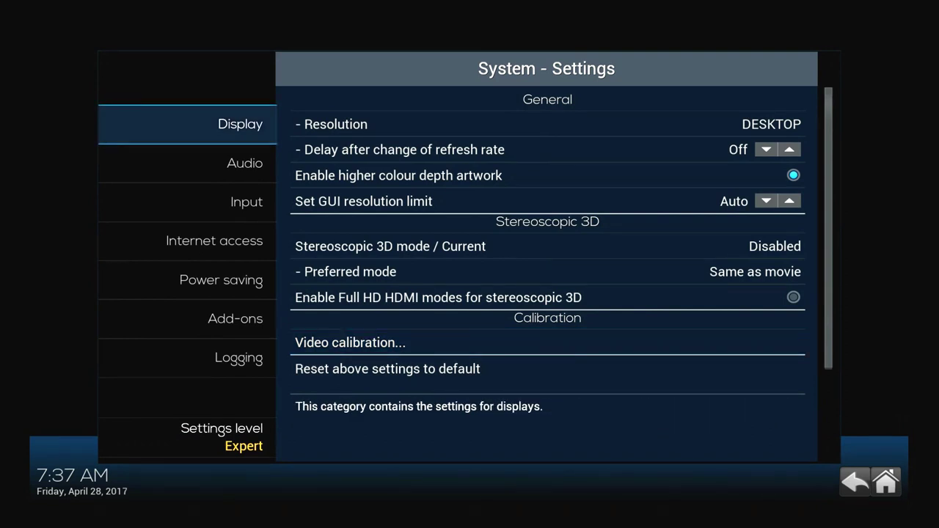
key("Down")
key("Down")
key("Down")
key("Down")
key("Down")
key("Down")
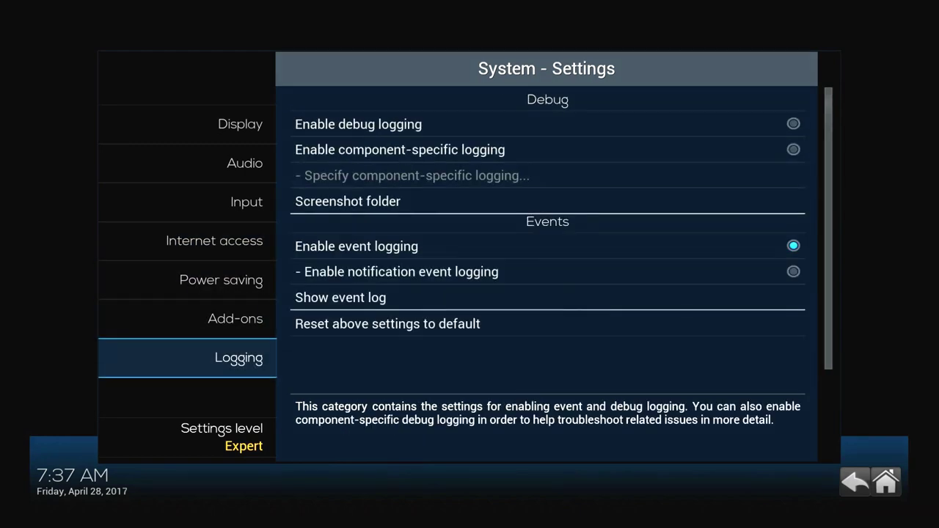
key("Escape")
key("Up")
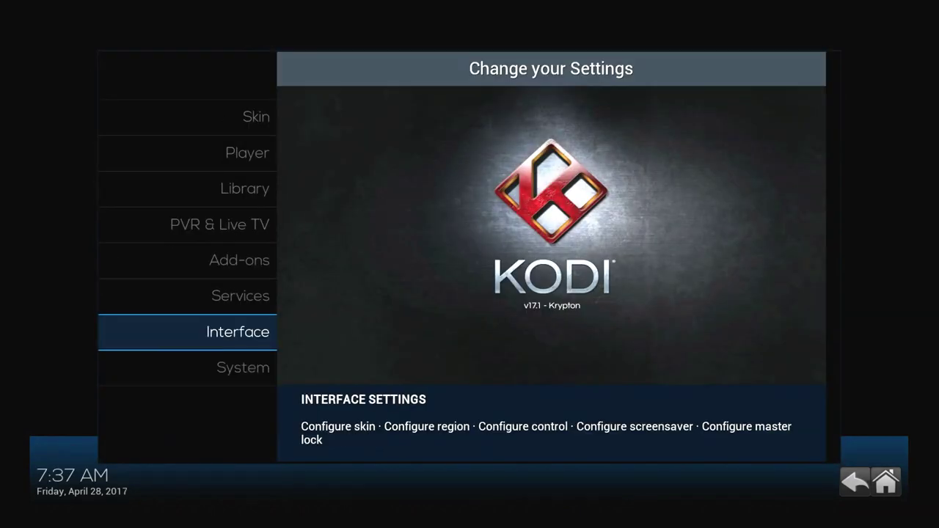
key("Return")
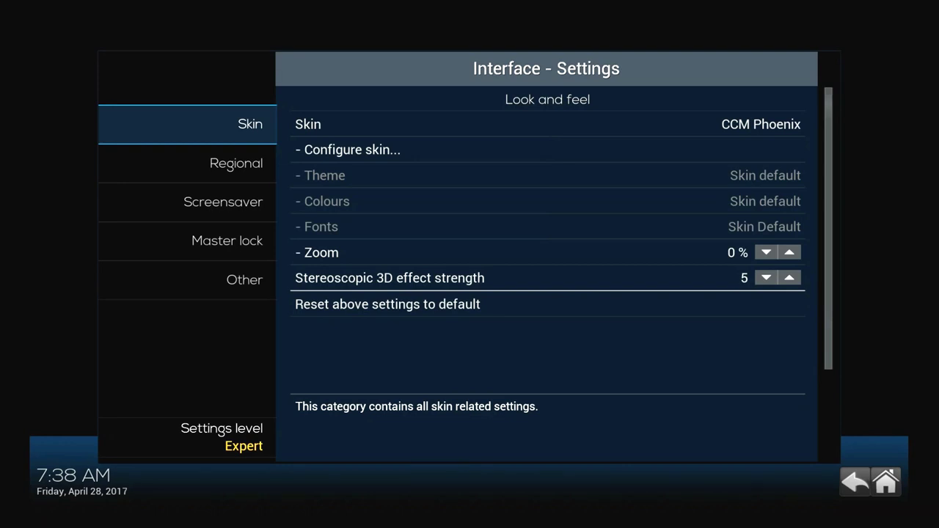
- Open the Regional category and move down to Timezone country, currently Australia
left_click(220, 163)
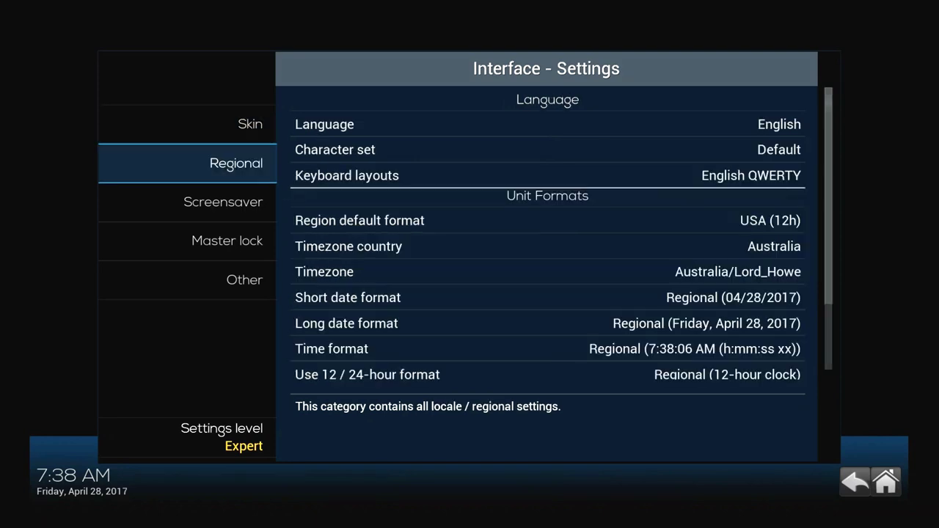
left_click(235, 124)
left_click(220, 163)
left_click(546, 124)
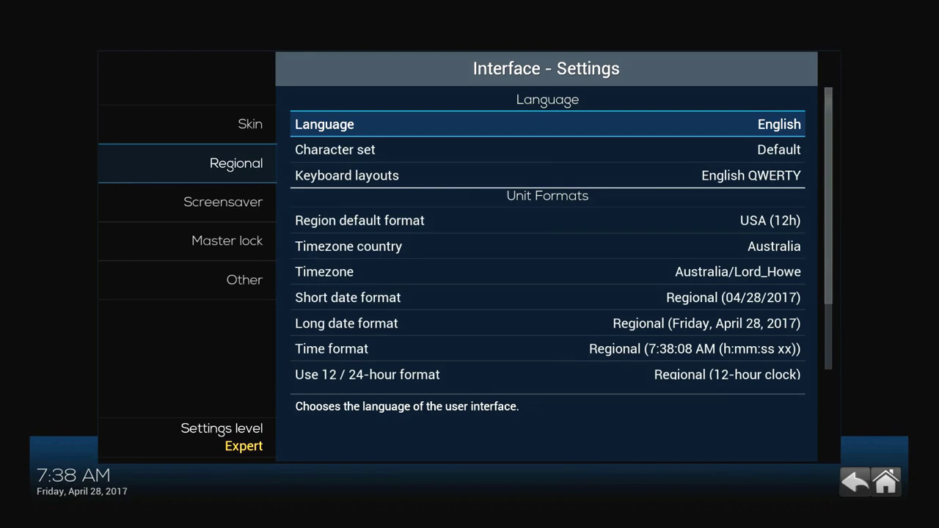
key("Down")
key("Down")
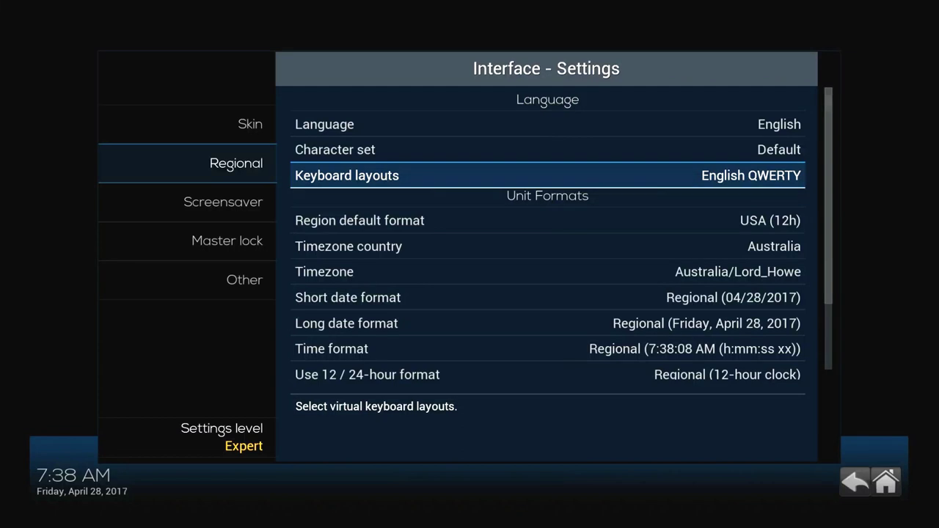
key("Down")
key("Down")
key("Down")
key("Up")
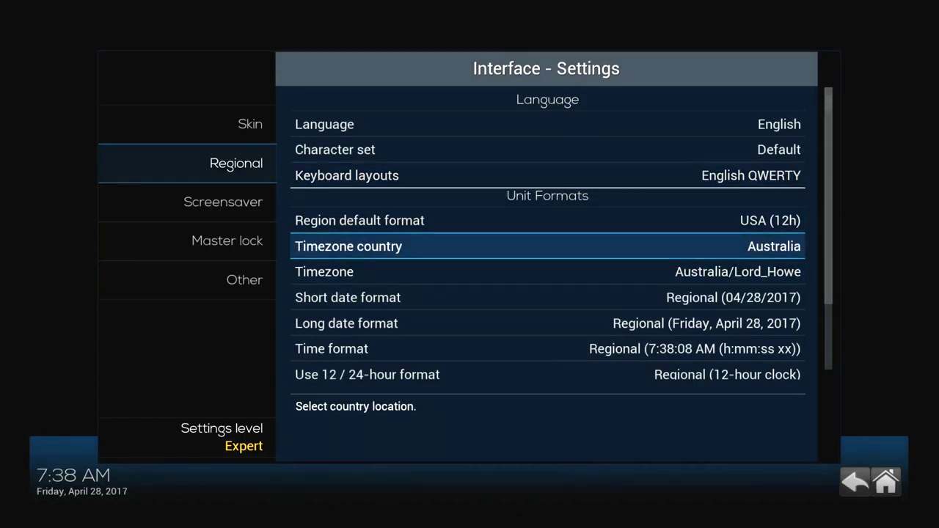
- Set the timezone country to United States, giving the America/New_York timezone
key("Return")
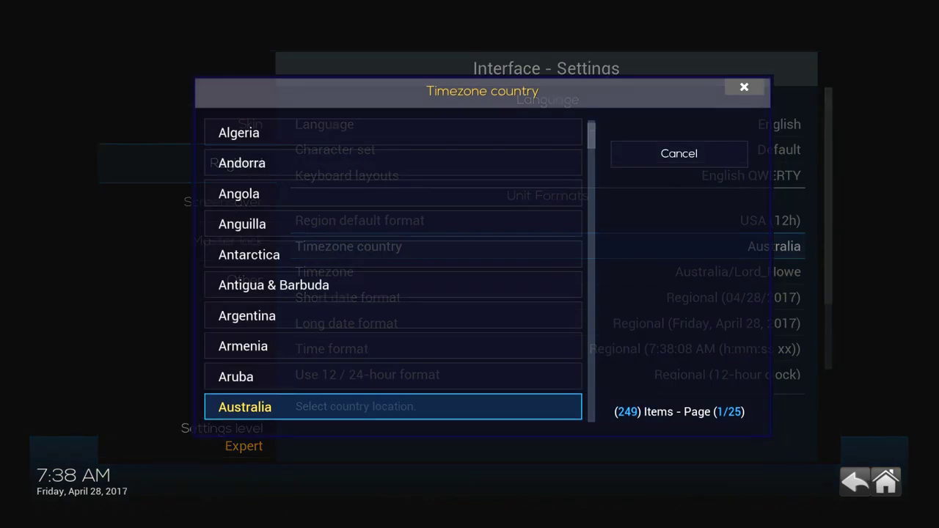
key("Page_Down")
key("Page_Down")
key("Page_Down")
key("Page_Down")
key("Page_Down")
key("Page_Down")
key("Page_Down")
key("Page_Down")
key("Page_Down")
key("Page_Down")
key("Page_Down")
key("Page_Down")
key("Page_Down")
key("Page_Down")
key("Page_Down")
key("Page_Down")
key("Page_Down")
key("Page_Down")
key("Page_Down")
key("Page_Down")
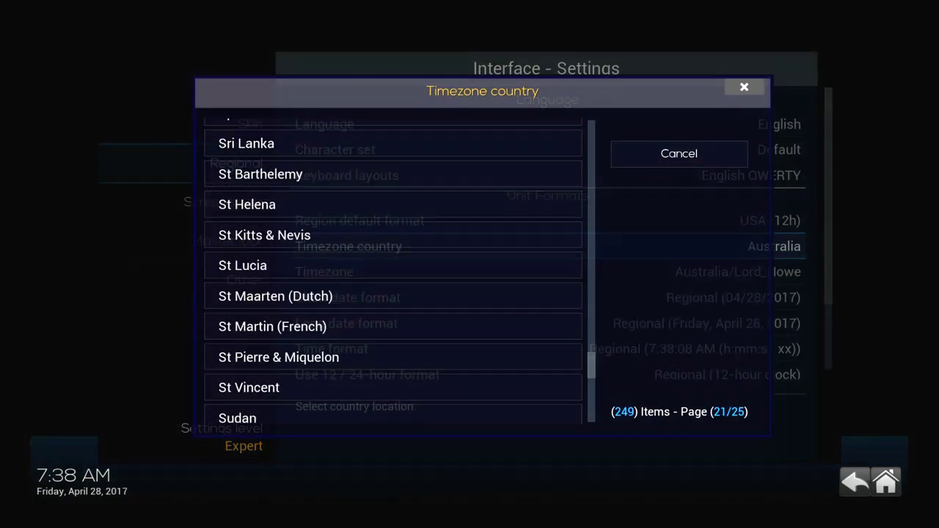
key("Up")
key("Page_Down")
key("Page_Down")
key("Page_Down")
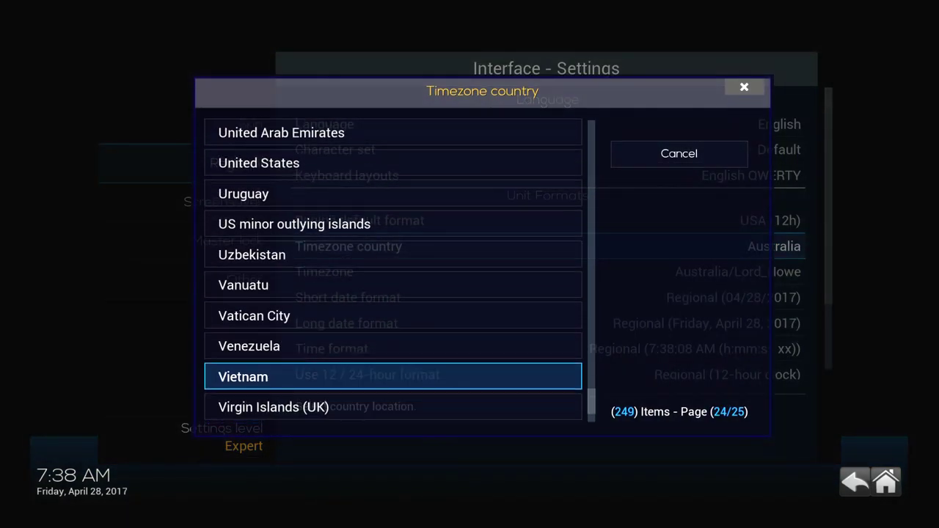
key("Page_Down")
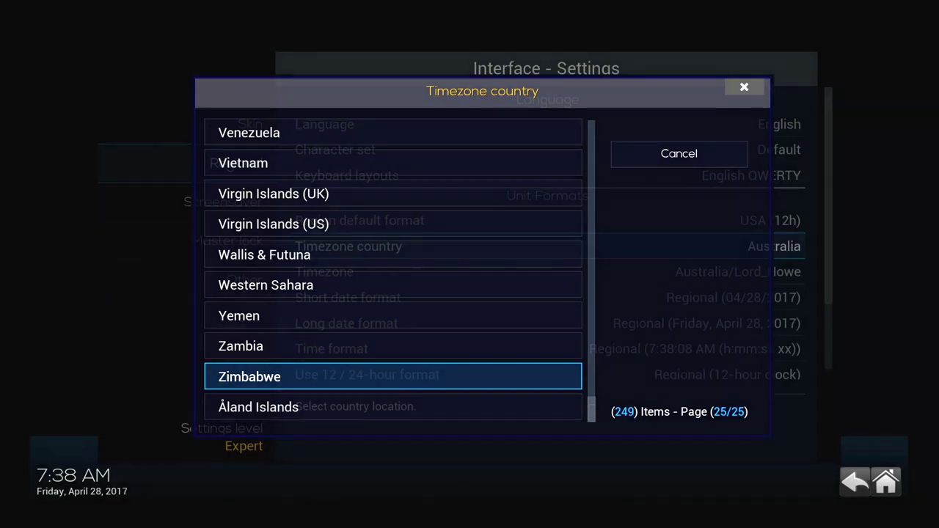
key("Page_Up")
key("Up")
key("Up")
key("Up")
key("Up")
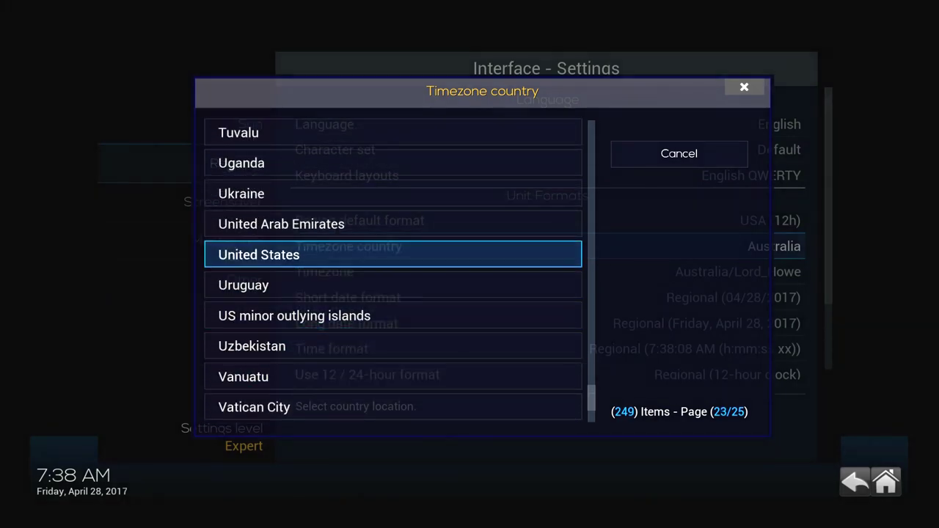
key("Return")
- Review the remaining regional settings, then close and reopen the Interface settings
key("Down")
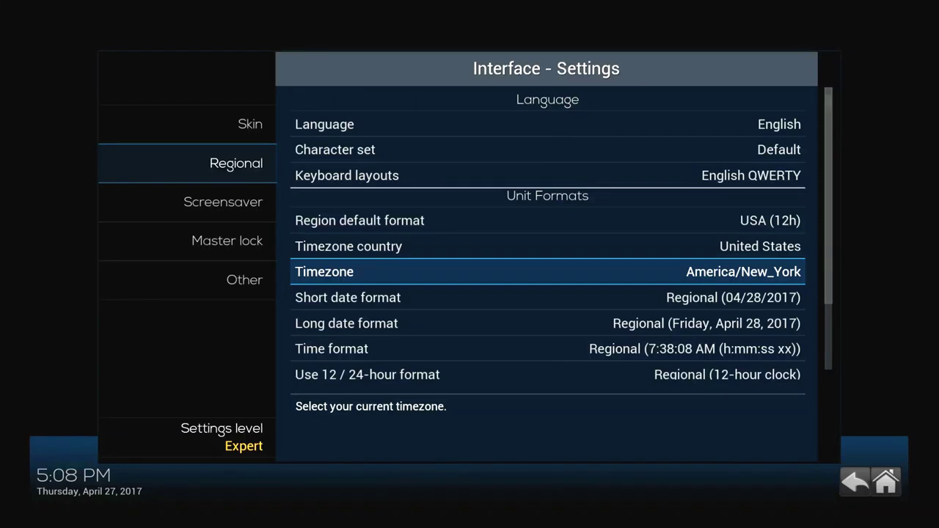
key("Down")
key("Down")
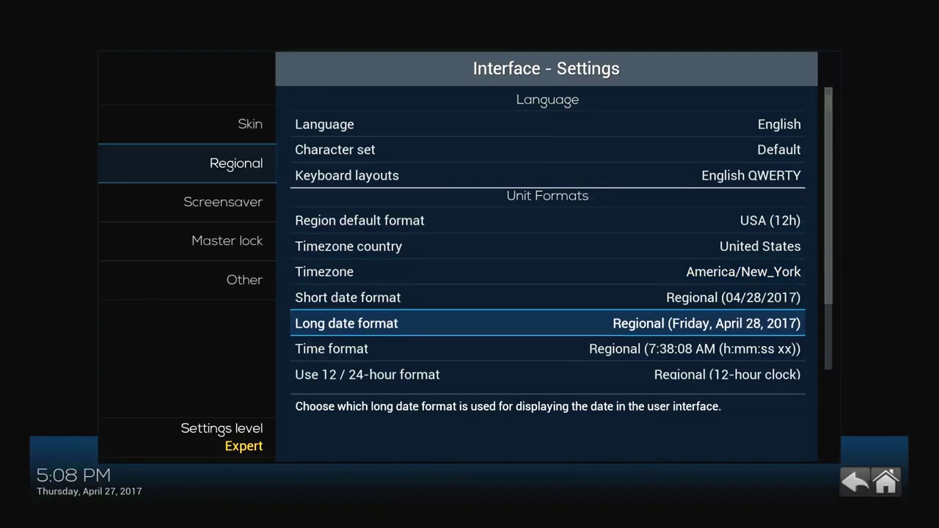
key("Down")
key("Down")
key("Down")
key("Down")
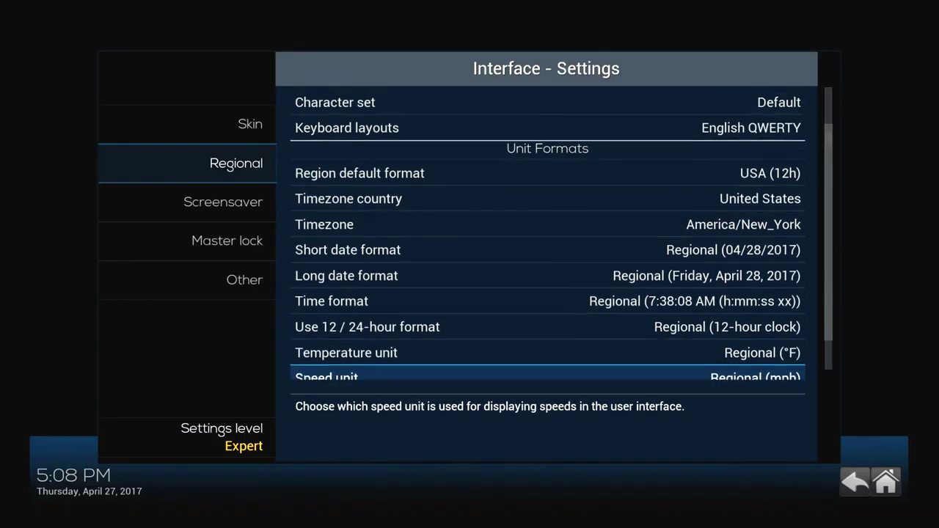
key("Down")
key("Down")
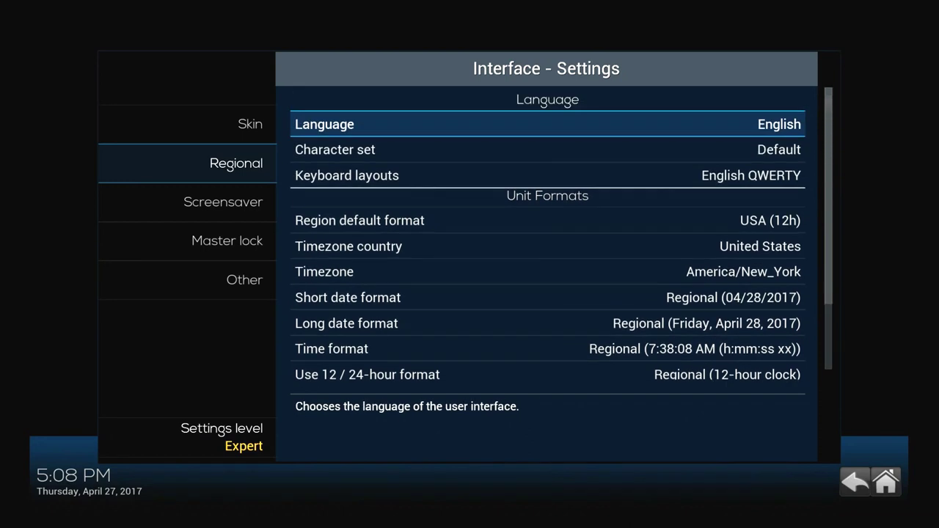
key("Down")
key("Down")
key("Down")
key("Down")
key("Down")
key("Down")
key("Down")
key("Down")
key("Down")
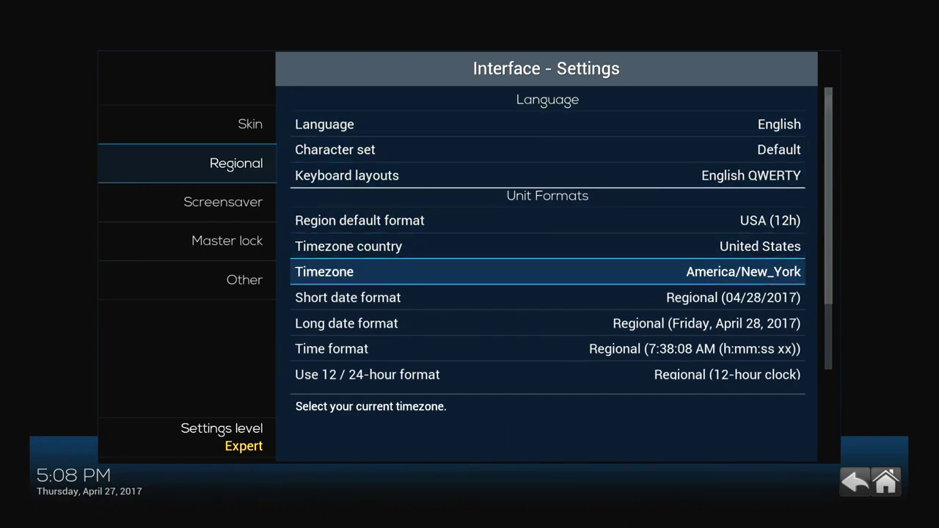
key("Down")
key("Down")
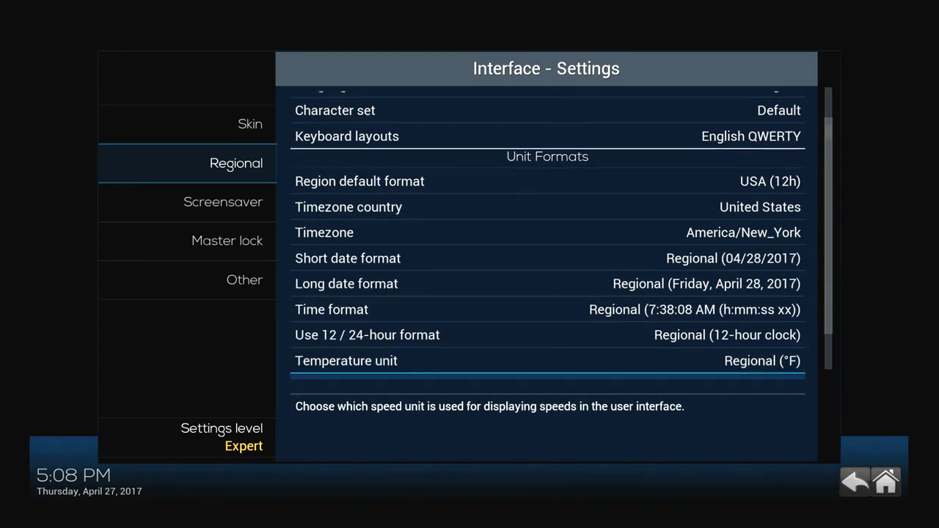
key("Up")
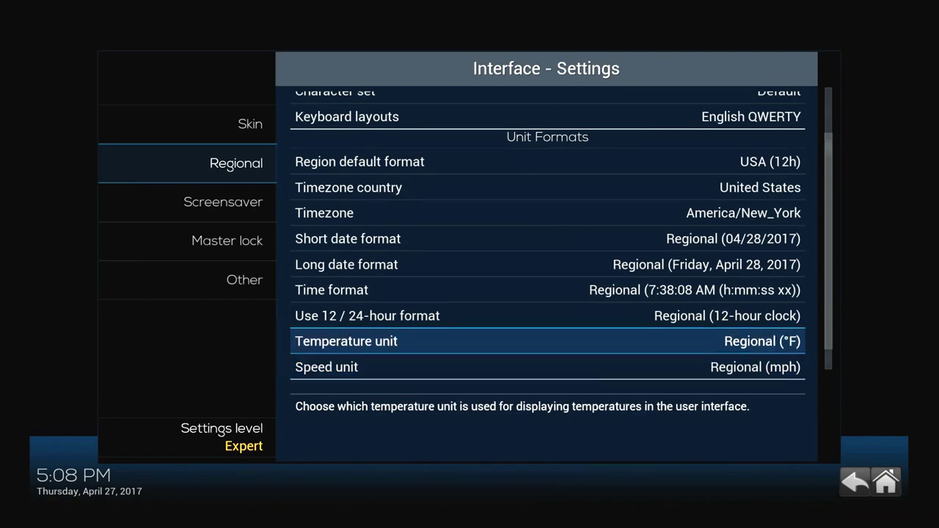
key("Escape")
key("Return")
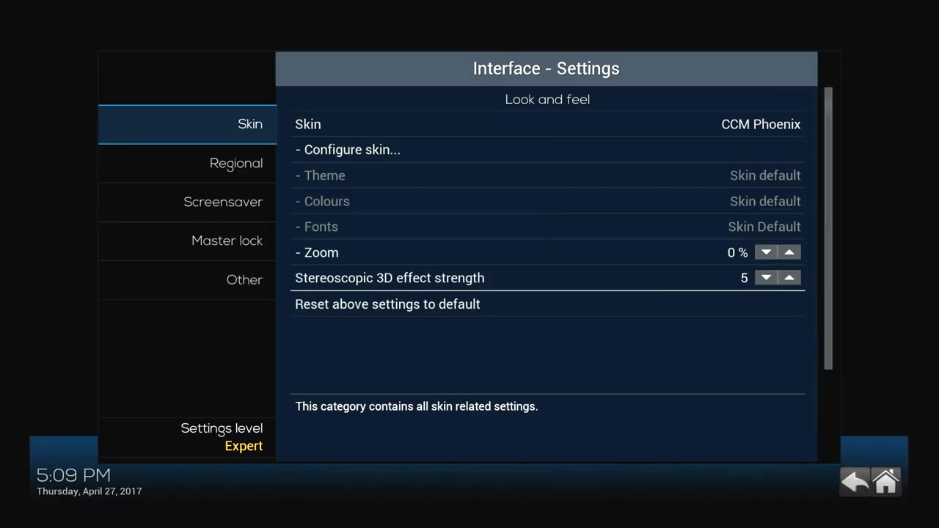
- Turn off the RSS news feeds in the home window settings
key("Right")
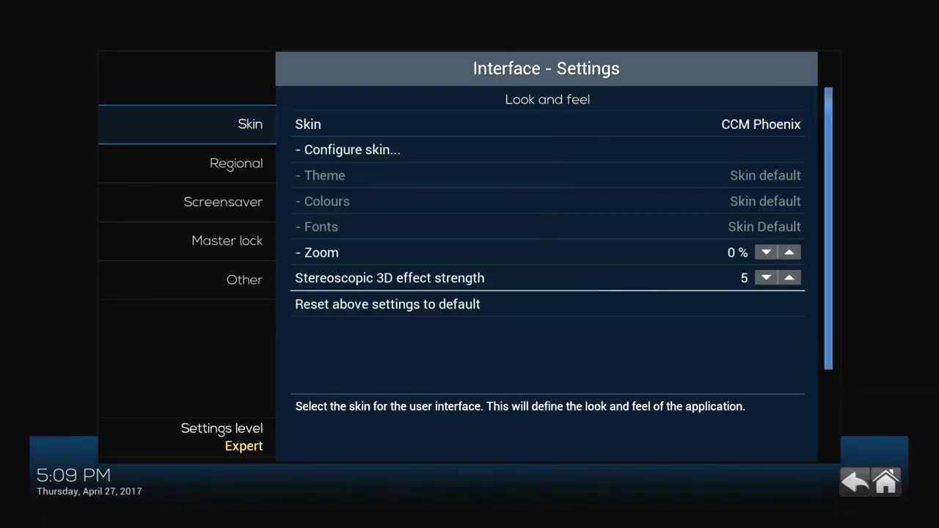
key("Left")
key("Down")
key("Down")
key("Down")
key("Down")
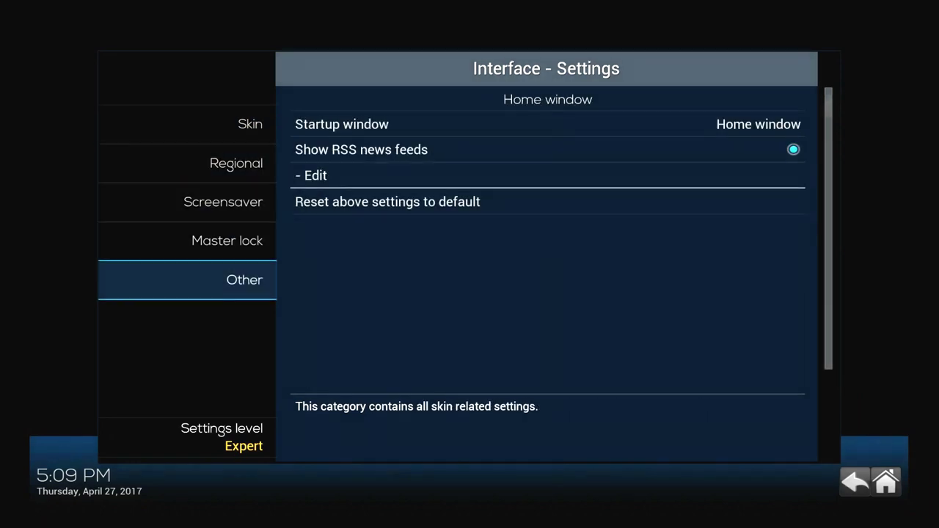
key("Right")
key("Down")
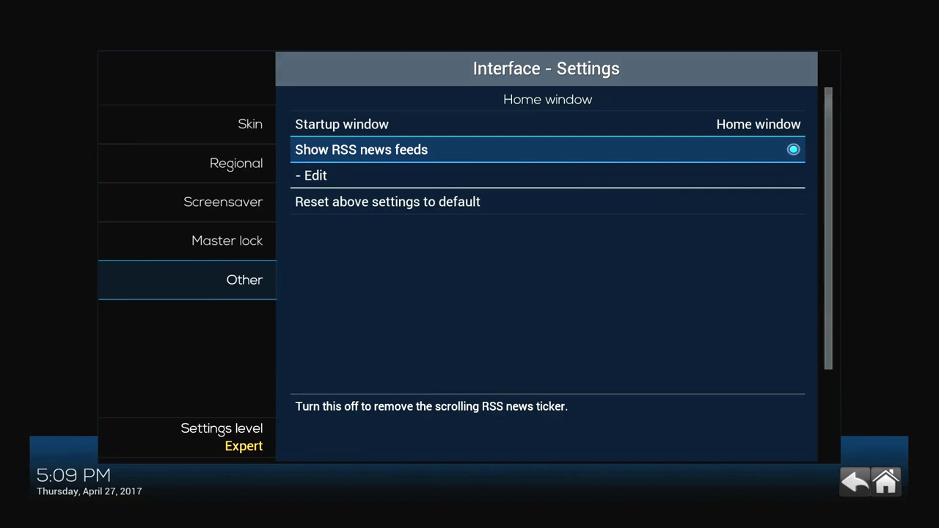
key("Return")
- Show the Master lock category, leaving the startup code prompt disabled
left_click(387, 201)
left_click(244, 279)
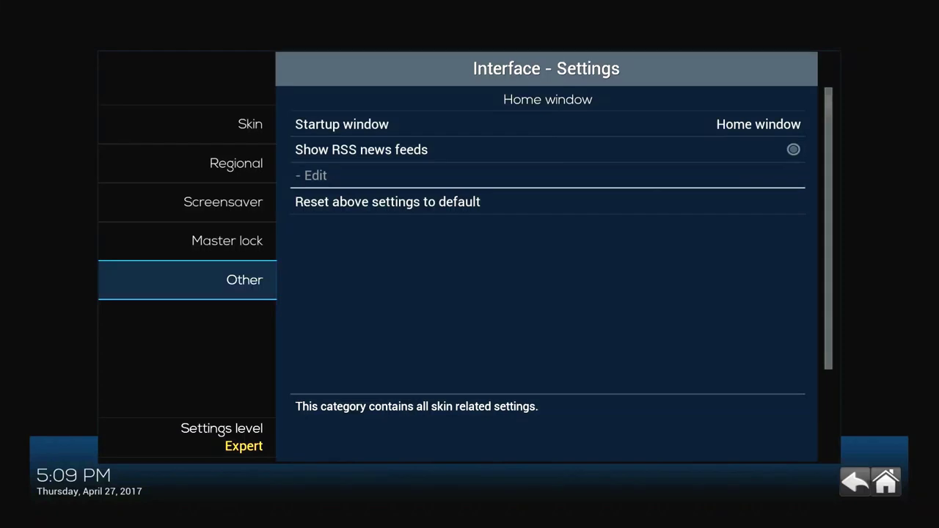
left_click(221, 437)
left_click(244, 279)
left_click(227, 241)
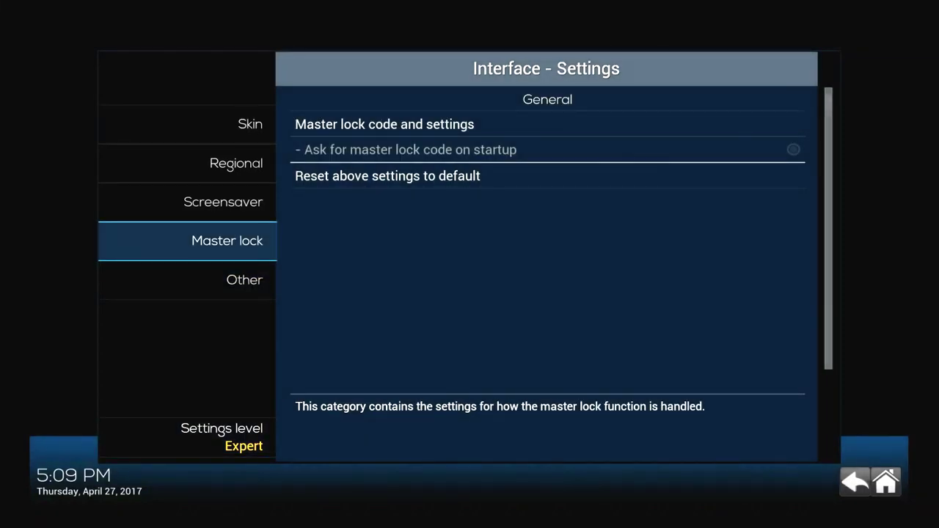
- Exit Interface settings to the home screen and open SYSTEM > Skin Settings on the General page
key("Down")
key("Up")
key("BackSpace")
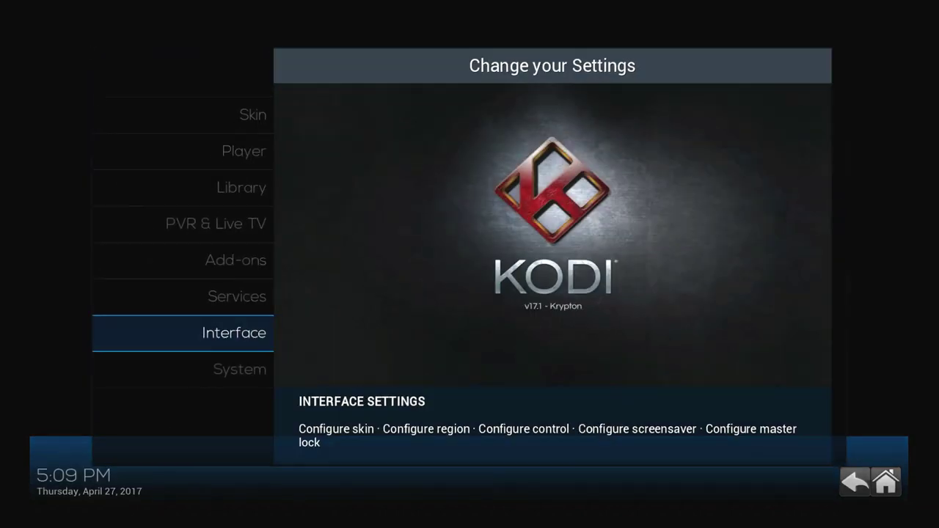
key("Up")
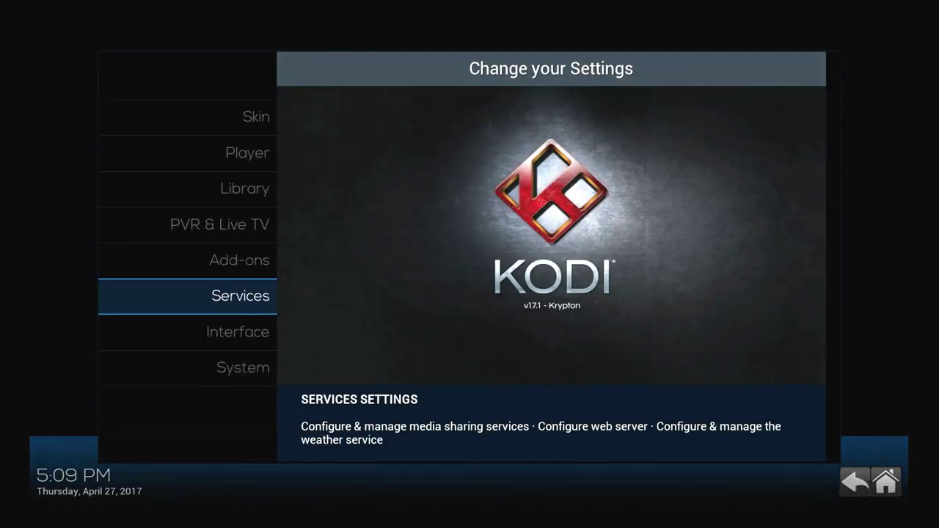
key("Up")
key("Up")
key("Up")
key("Up")
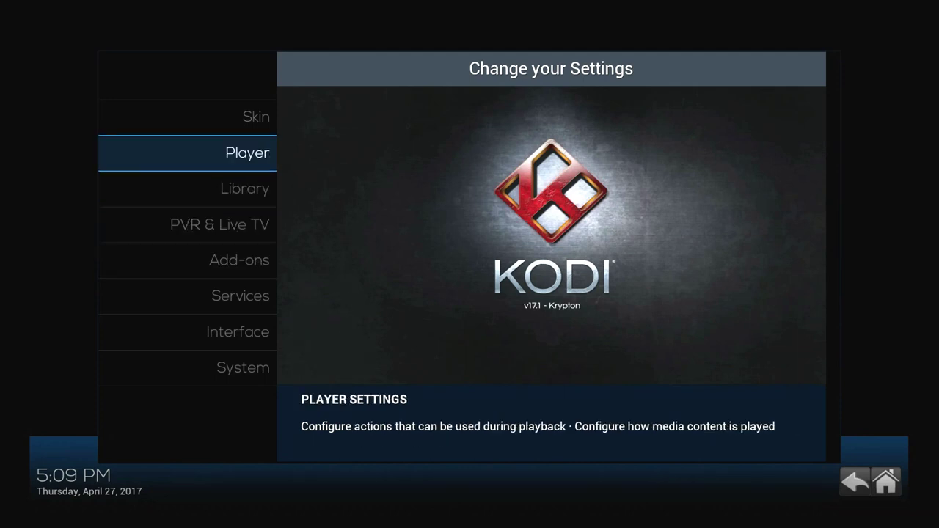
key("Up")
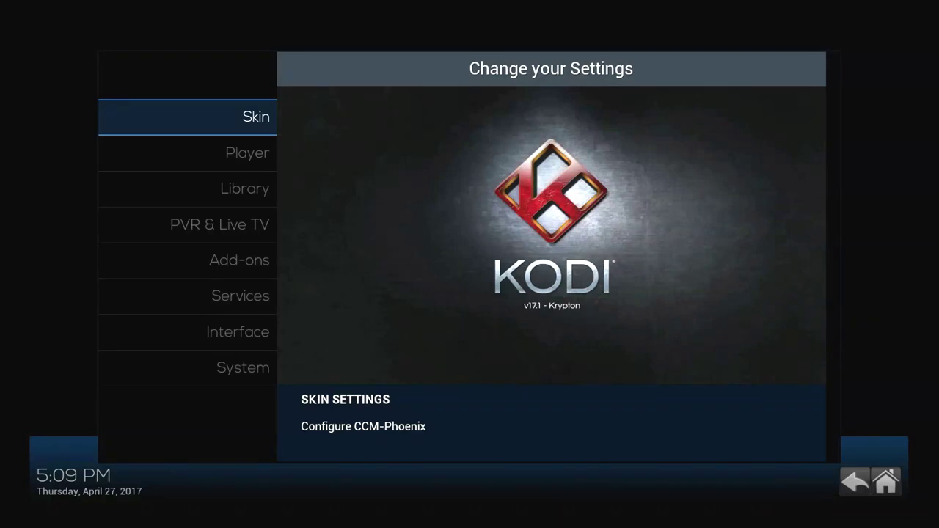
key("Escape")
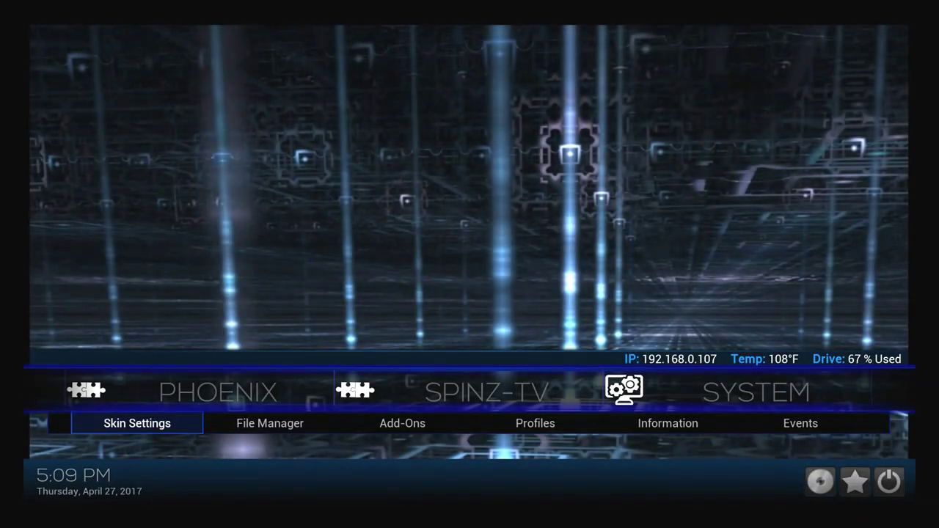
key("Return")
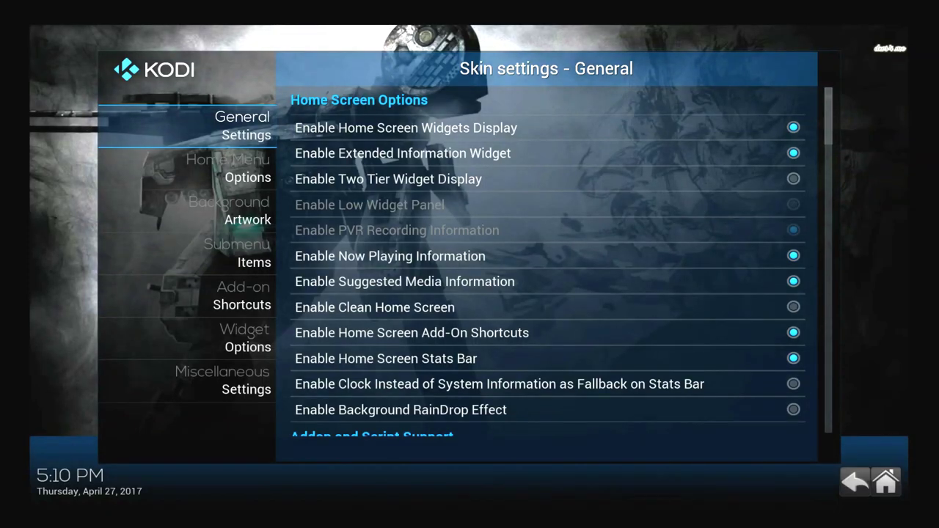
- Set Default Focused Menu Item to Movies under Home Menu Options
left_click(228, 168)
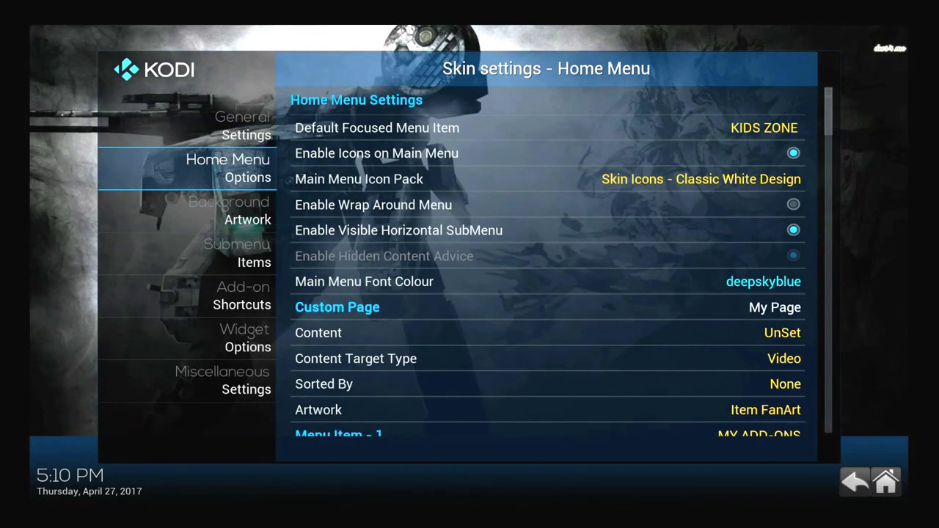
left_click(547, 128)
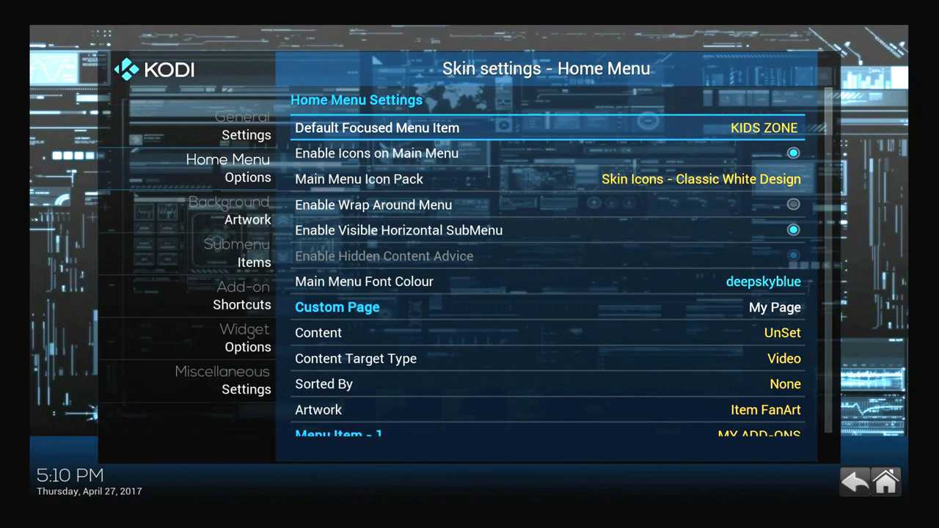
key("Right")
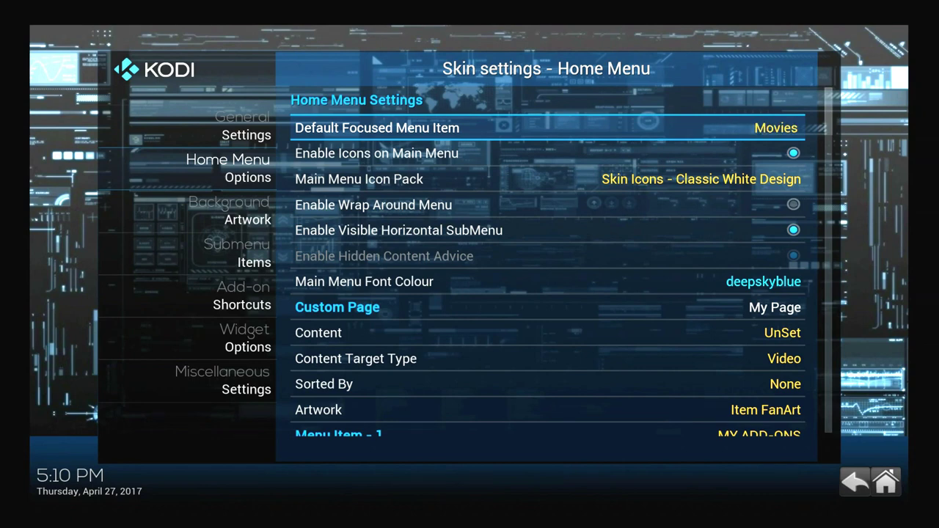
key("Right")
key("Right")
key("Right")
key("Right")
key("Right")
key("Right")
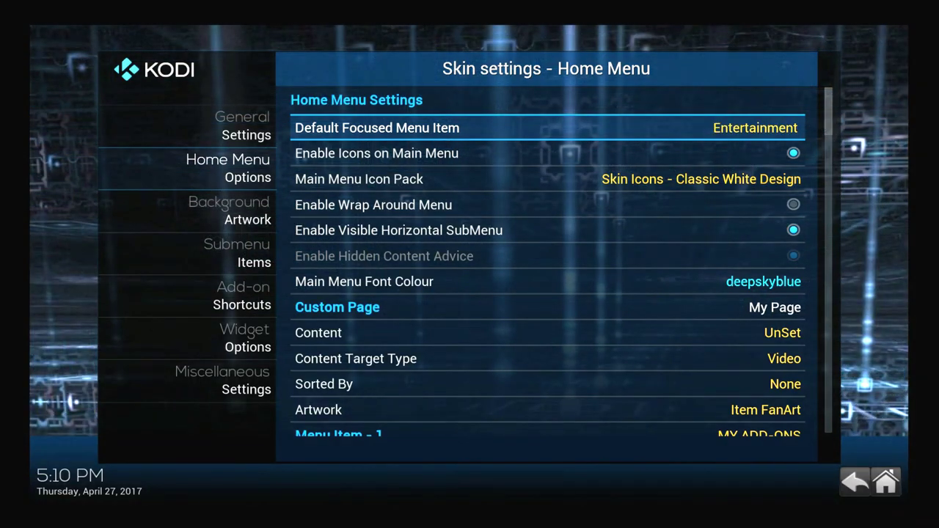
key("Right")
key("Right")
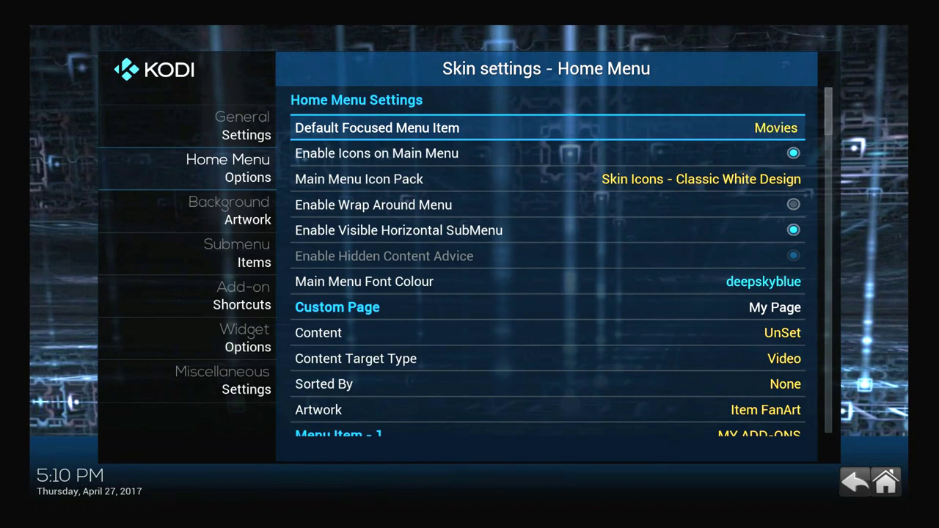
- Visit Miscellaneous Settings, then exit skin settings to bring up the Save CCM Settings prompt
key("Left")
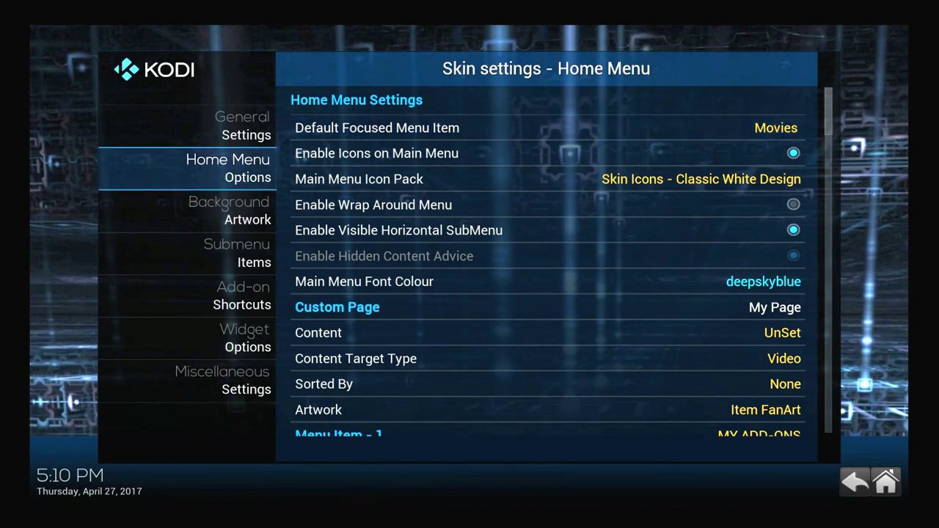
key("Down")
key("Down")
key("Down")
key("Down")
key("Down")
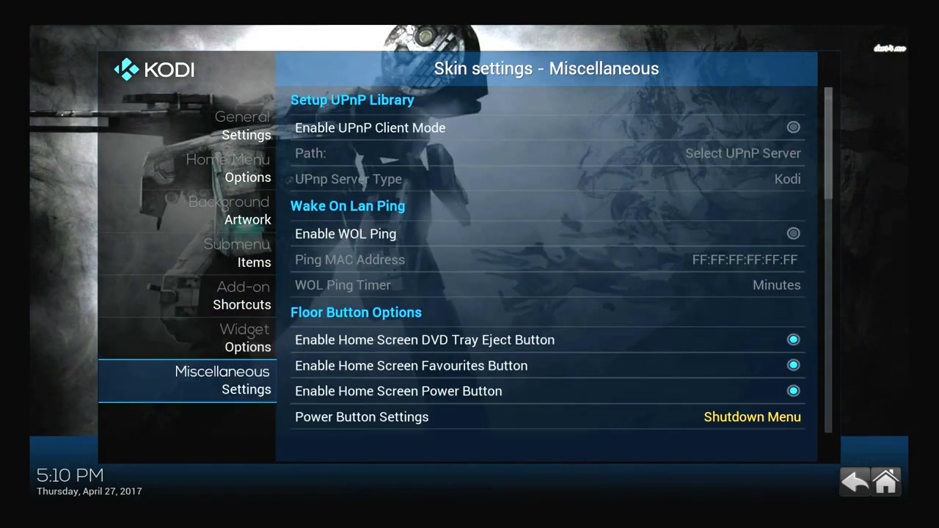
key("Right")
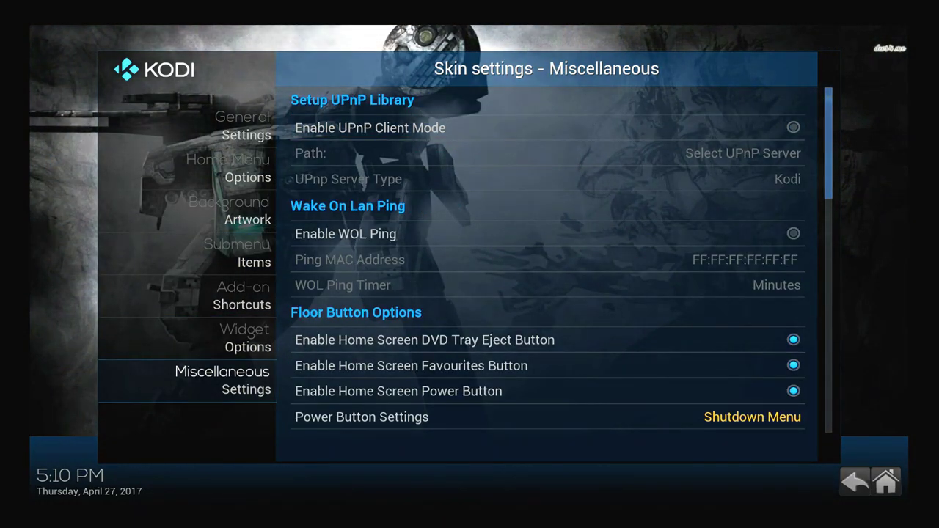
key("Escape")
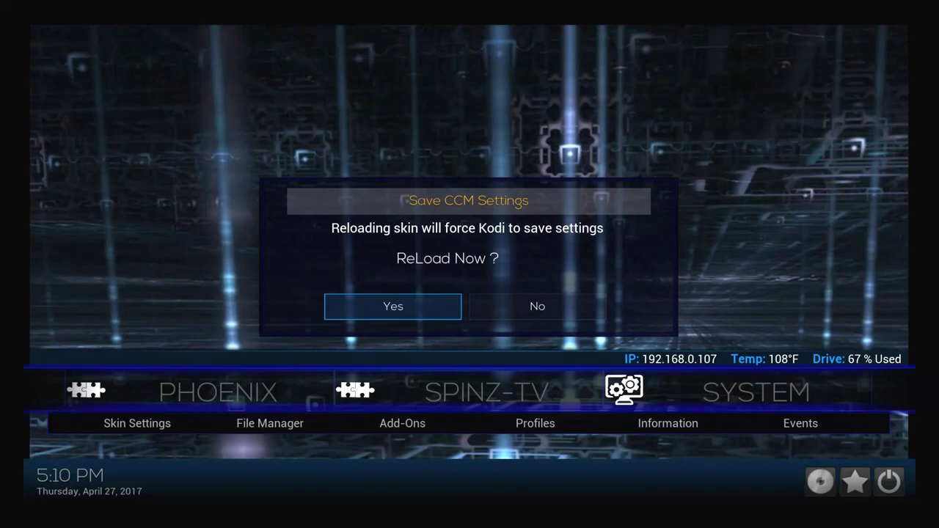
- Answer No to reloading the skin, browse the home shortcuts, and return to SYSTEM > Skin Settings
key("Right")
key("Return")
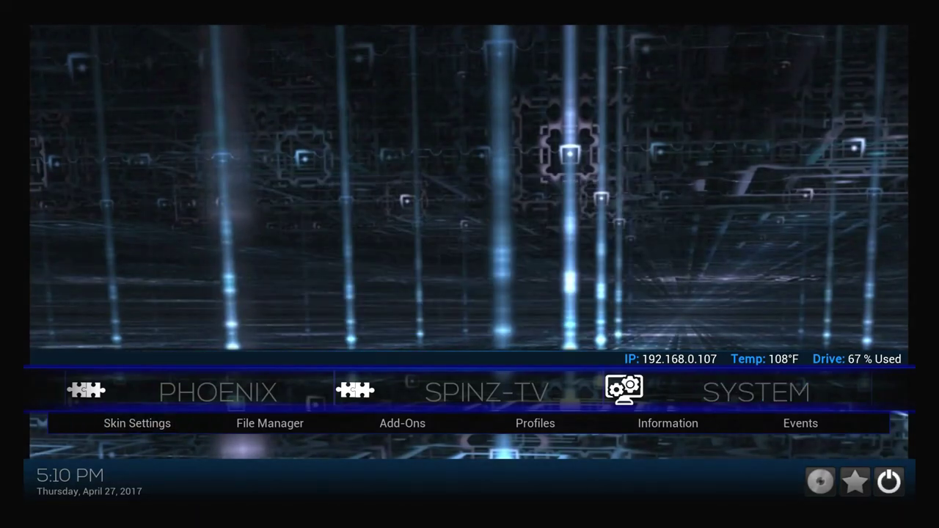
key("Left")
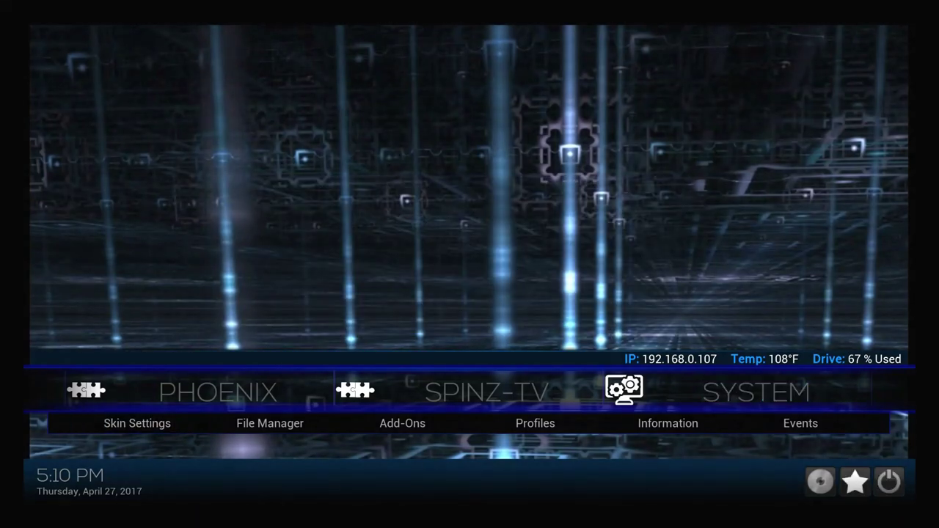
key("Left")
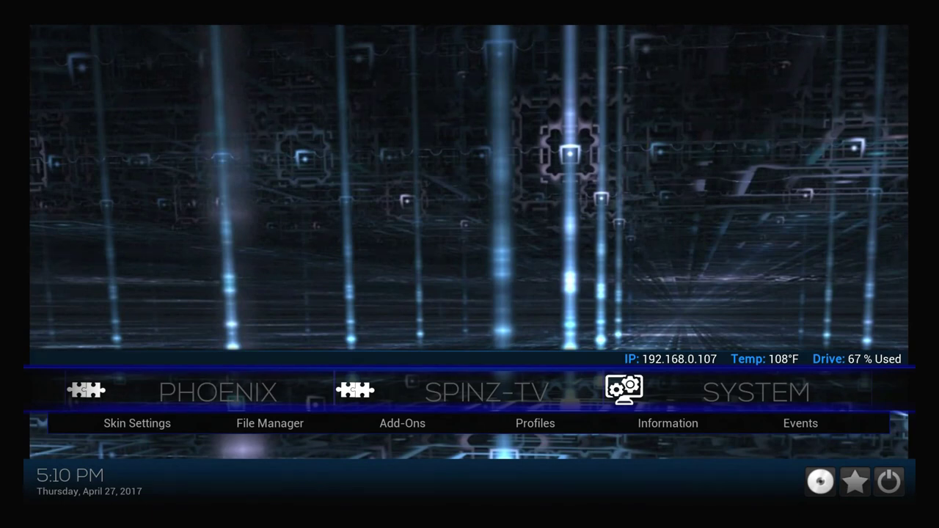
key("Up")
key("Up")
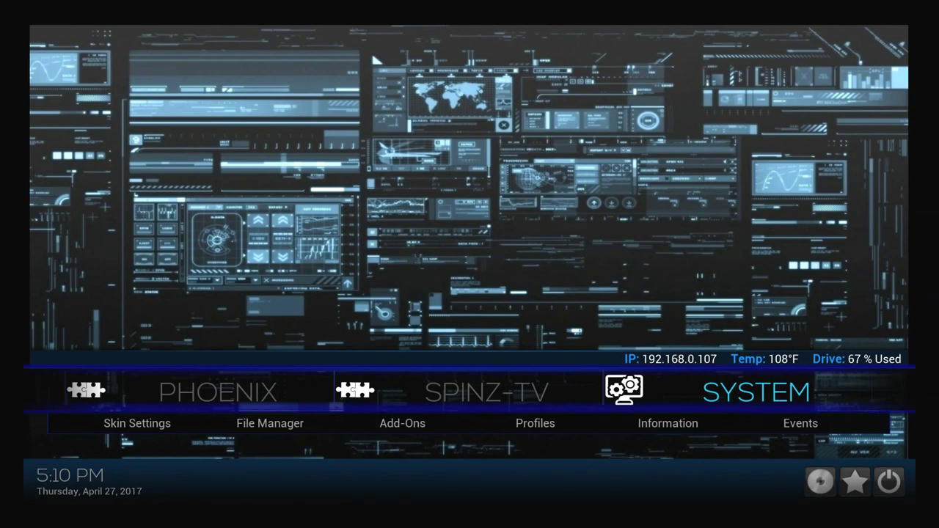
key("Down")
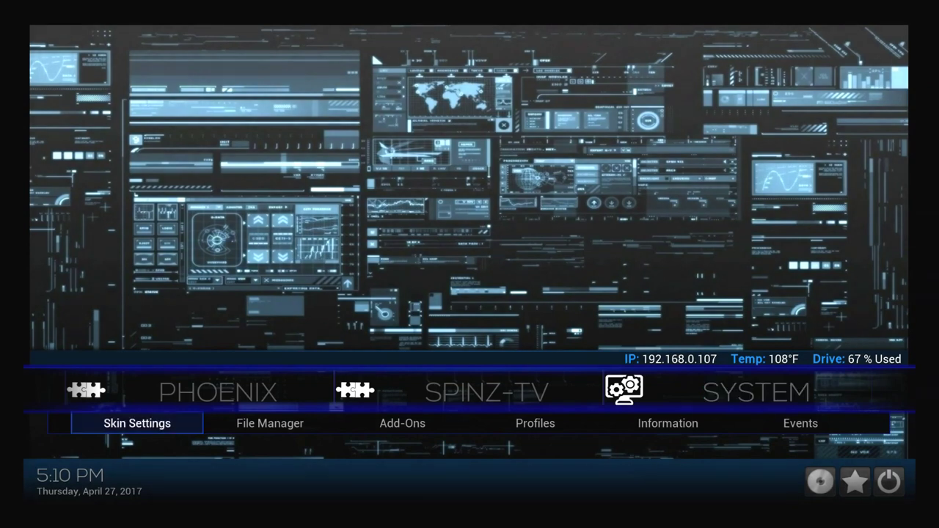
- Turn off 'Enable Home Screen DVD Tray Eject Button' in Phoenix Miscellaneous skin settings, then close them
key("Return")
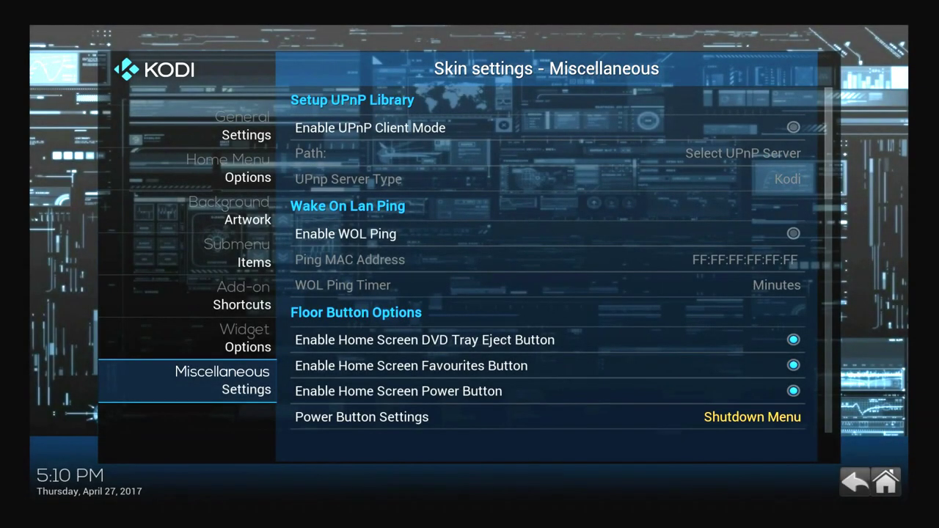
key("Right")
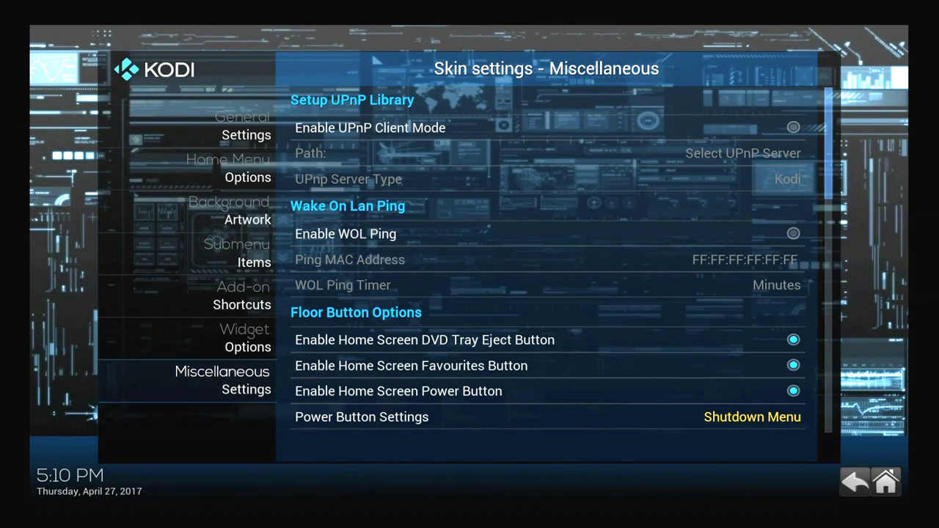
key("Down")
key("Down")
key("Down")
key("Down")
key("Down")
key("Down")
key("Up")
key("Up")
key("Up")
key("Up")
key("Up")
key("Up")
key("Down")
key("Down")
key("Down")
key("Up")
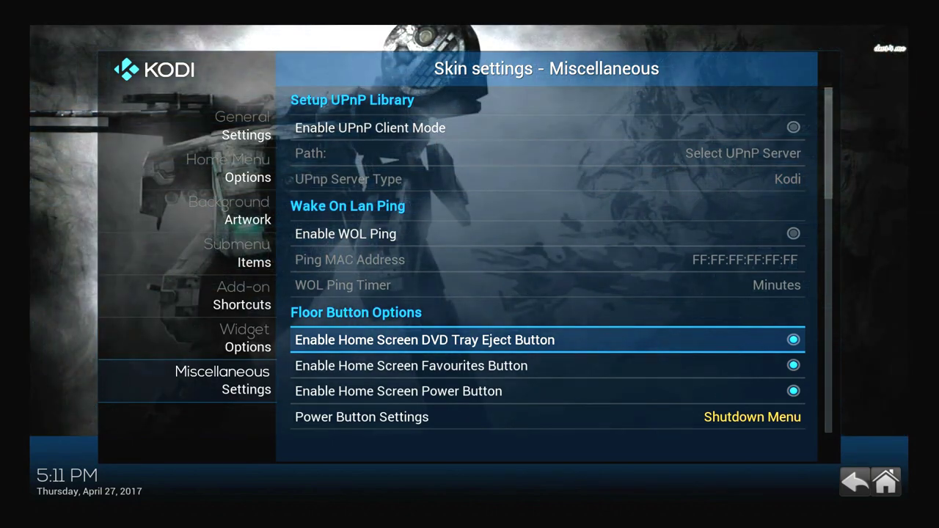
key("Return")
key("Right")
key("Right")
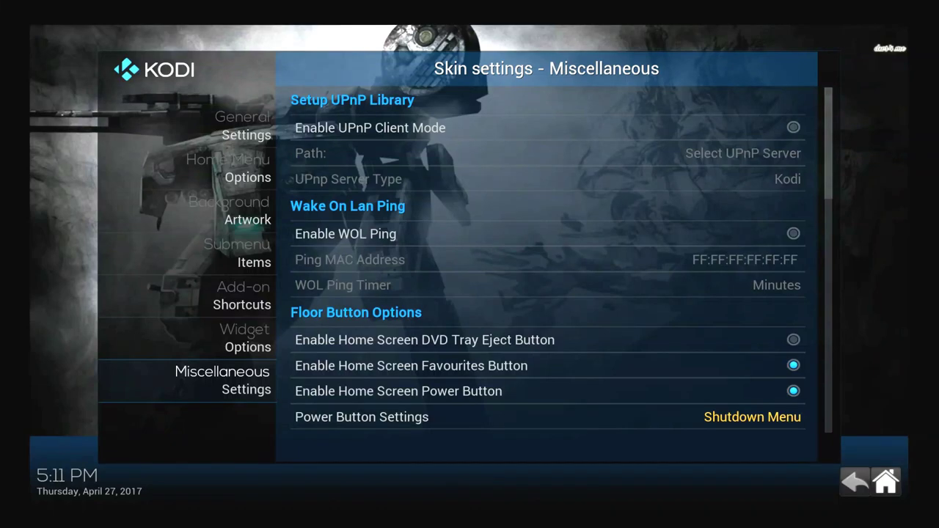
key("Return")
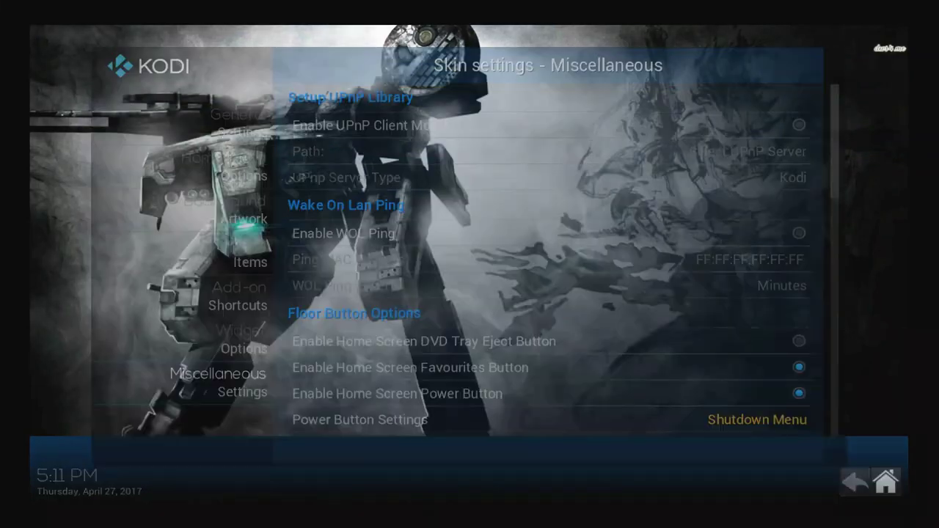